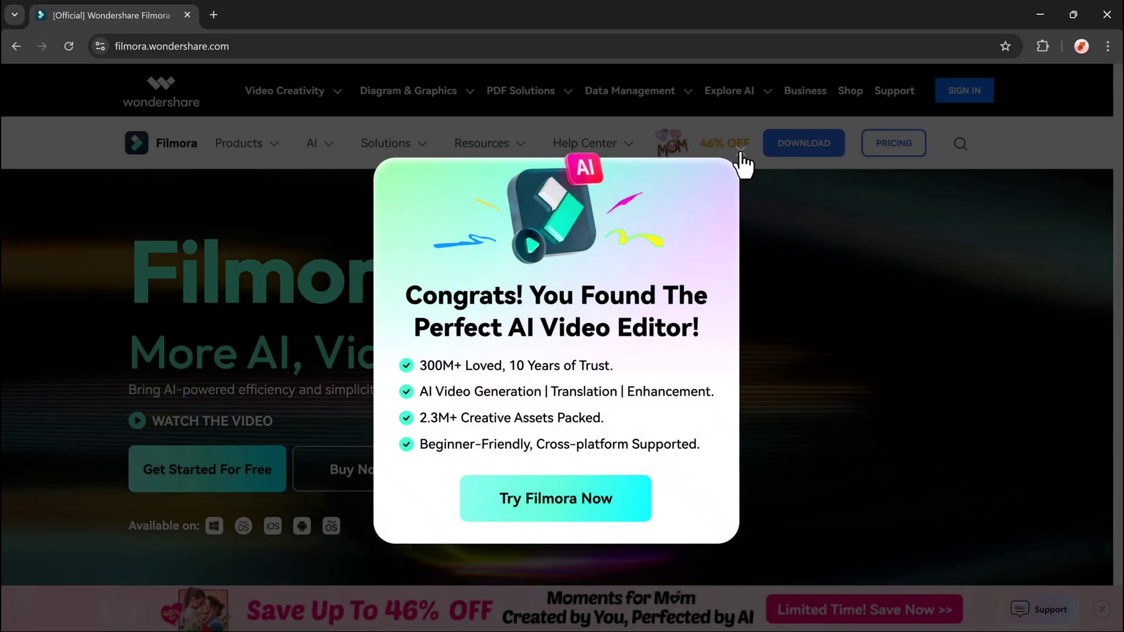
Close the promotional popup on the Filmora 14 homepage.
click(742, 154)
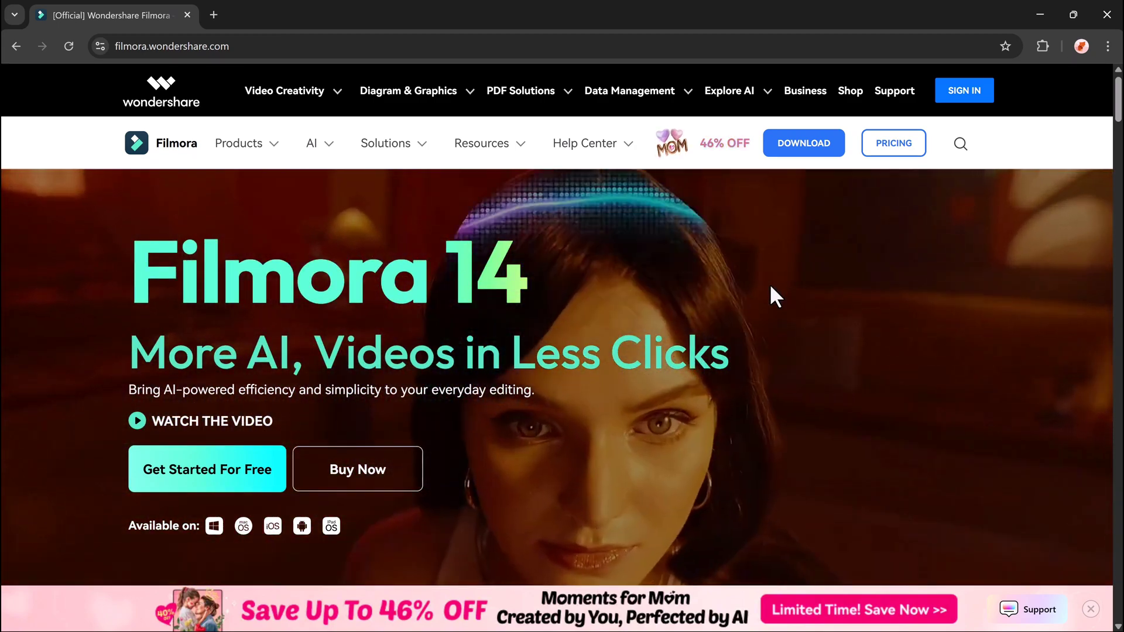
Scroll through the homepage's AI feature sections and their feature tabs.
scroll(770, 289, down, 4)
scroll(769, 283, down, 6)
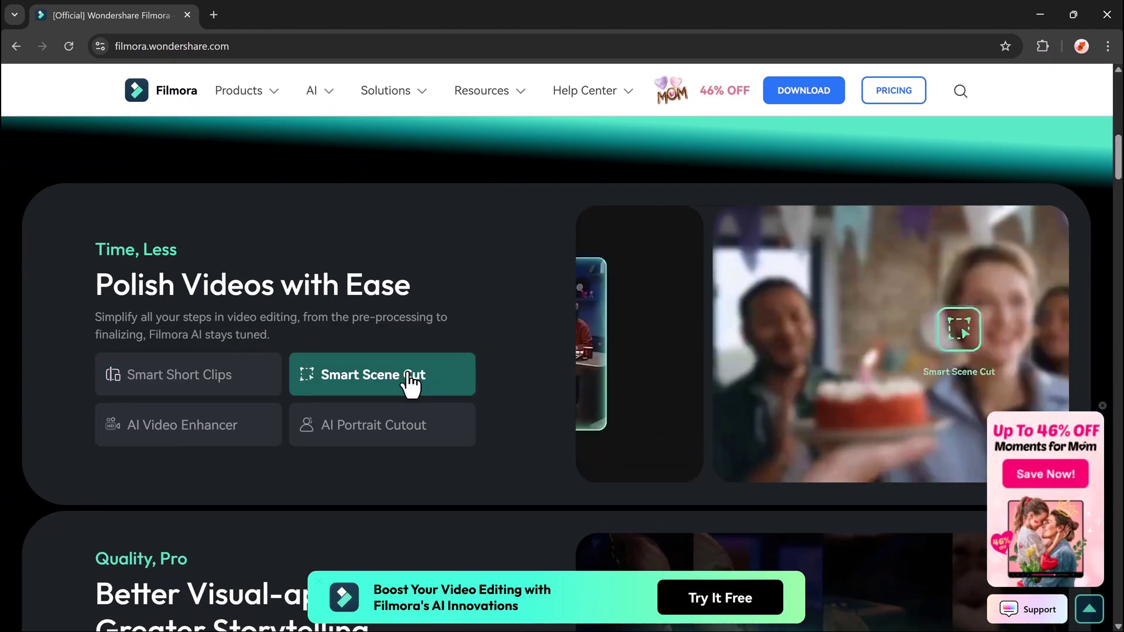
mouse_move(239, 427)
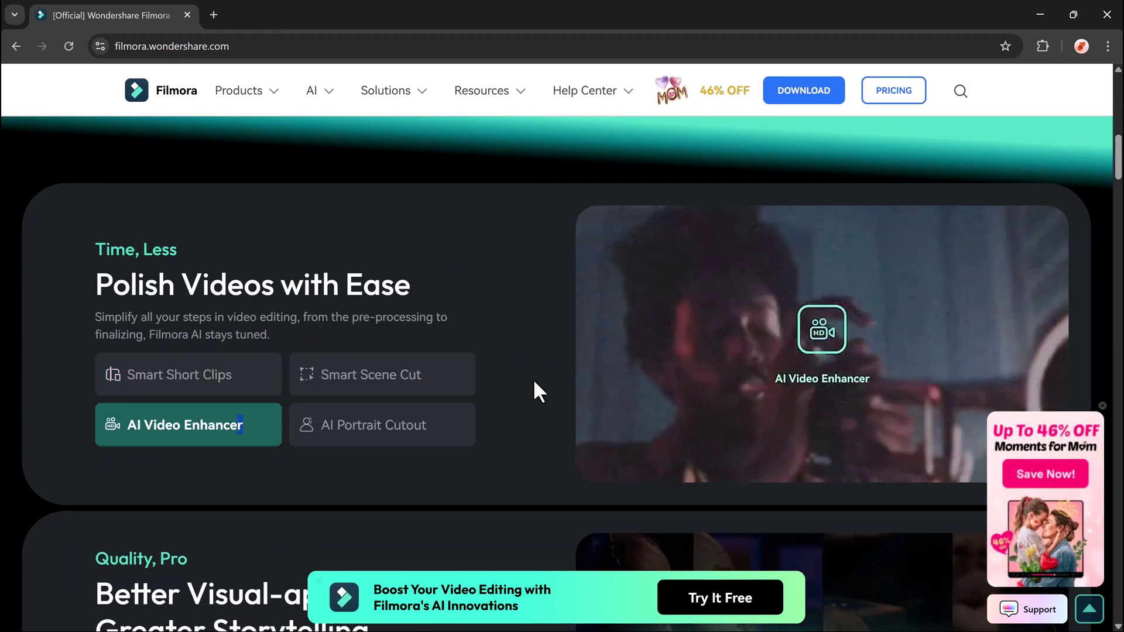
scroll(535, 386, down, 10)
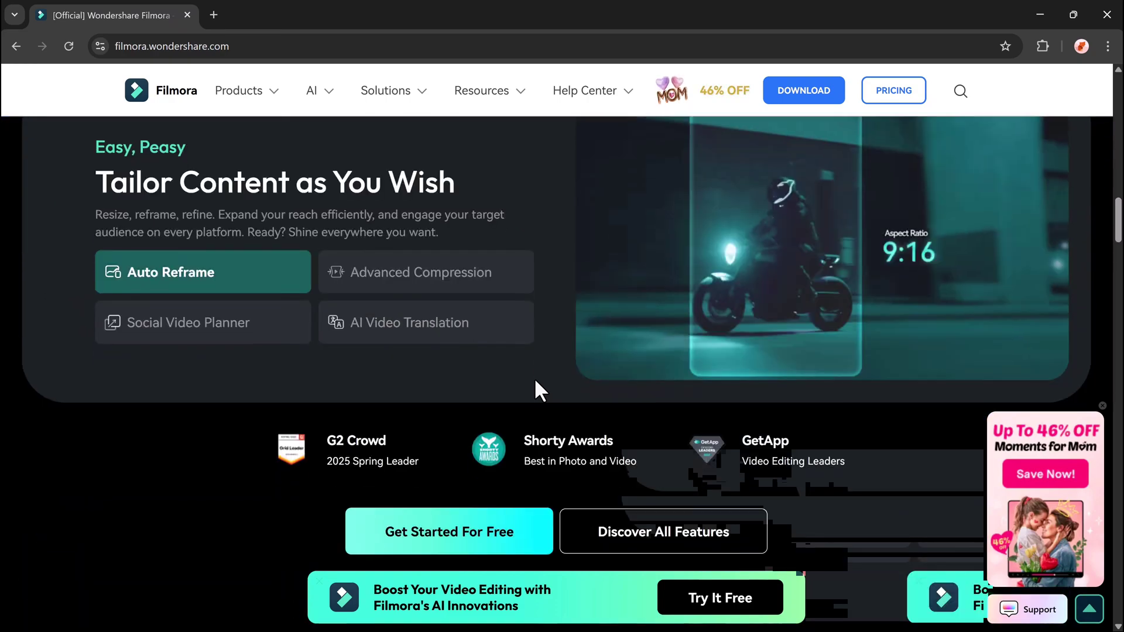
scroll(534, 384, down, 7)
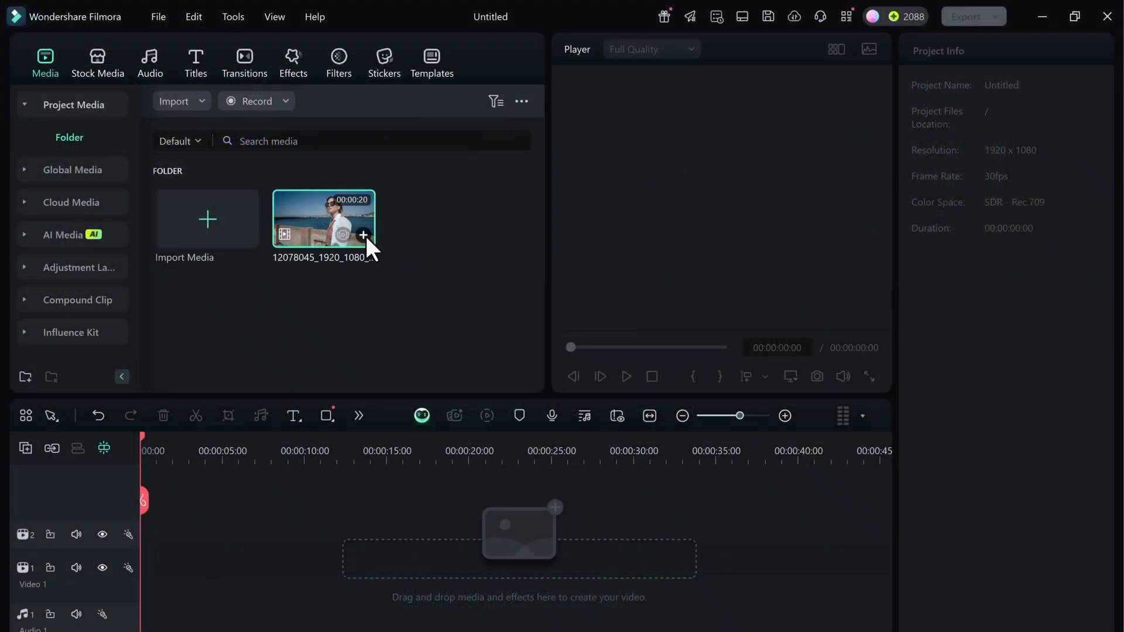
Add the walking-woman clip to the timeline, preview it, and show its AI Tools' Motion Tracking.
click(364, 235)
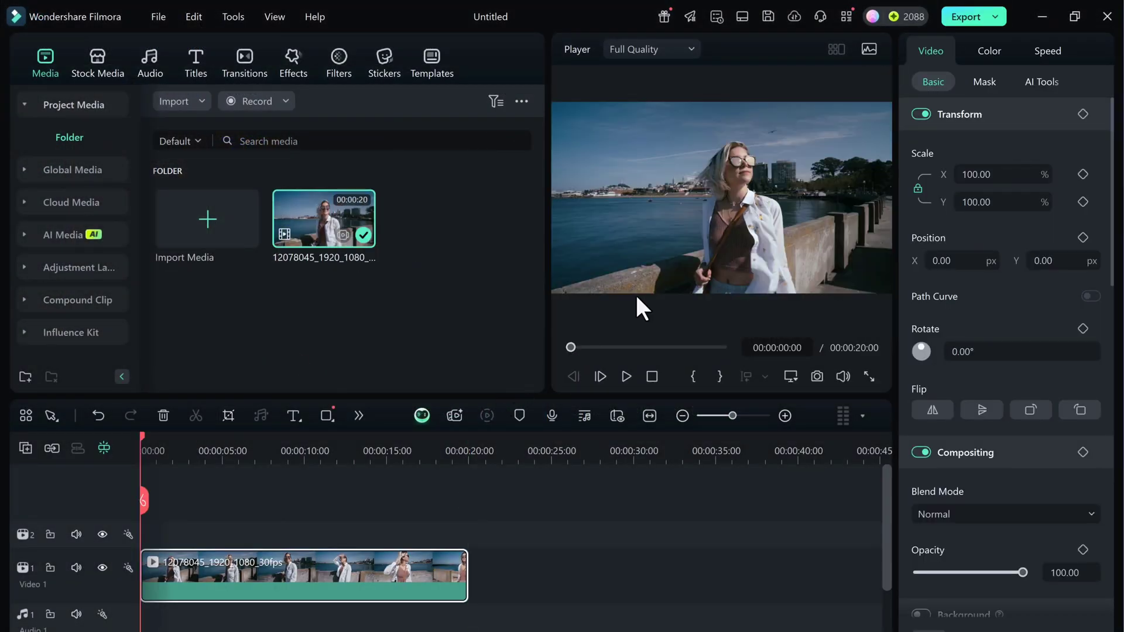
click(625, 377)
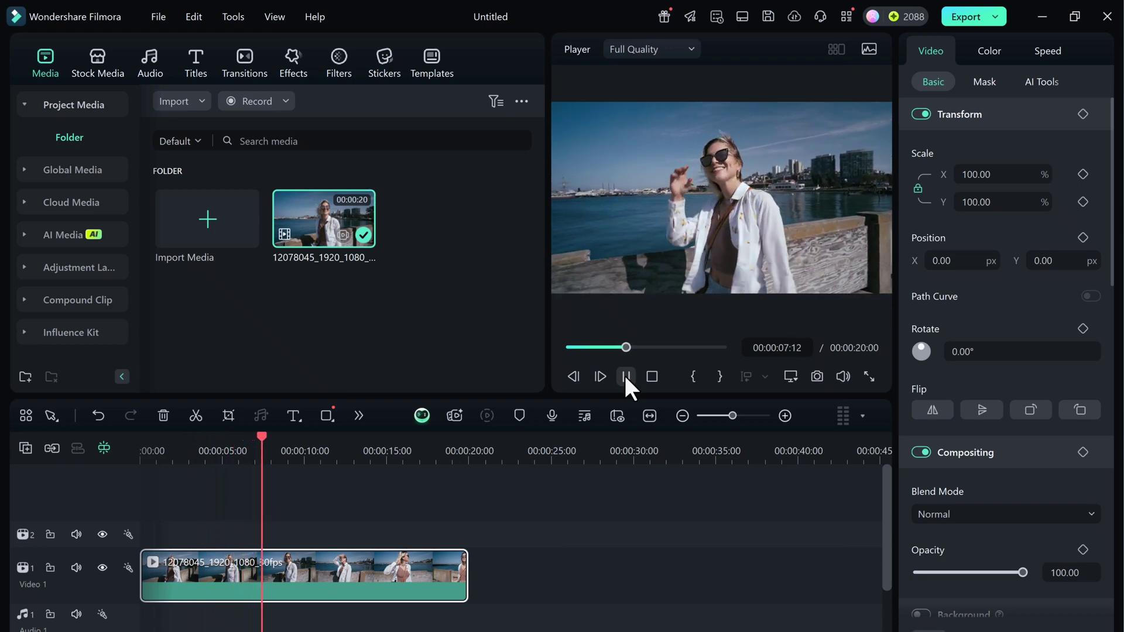
click(624, 374)
key(Home)
click(1041, 81)
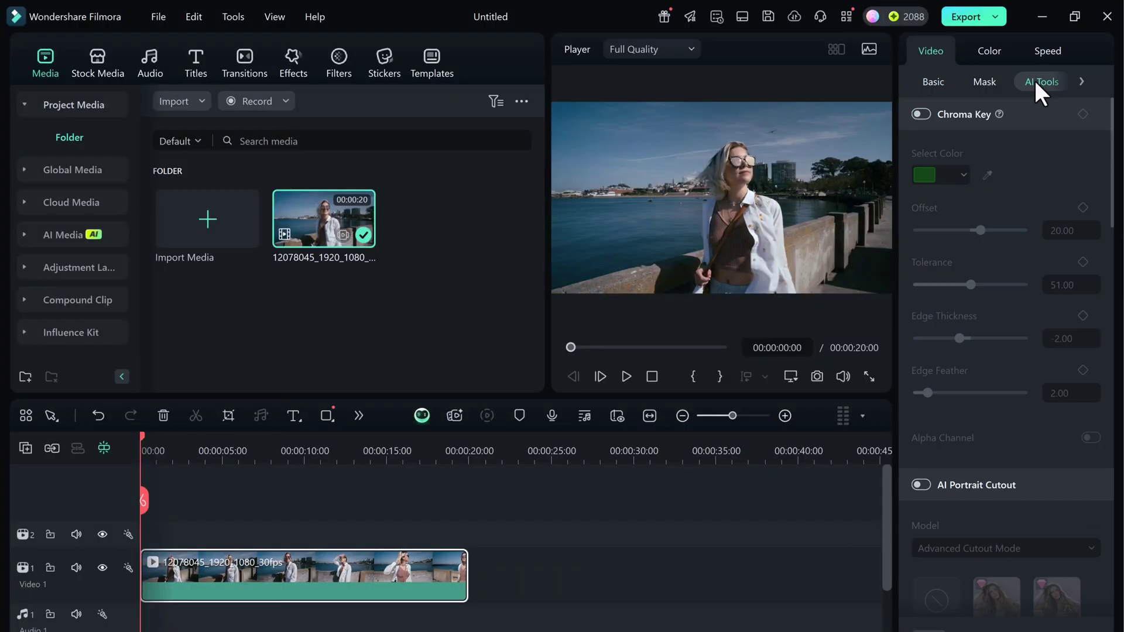
scroll(992, 333, down, 6)
Enable Motion Tracking, place the tracking box on the woman's face, and run the analysis.
click(920, 272)
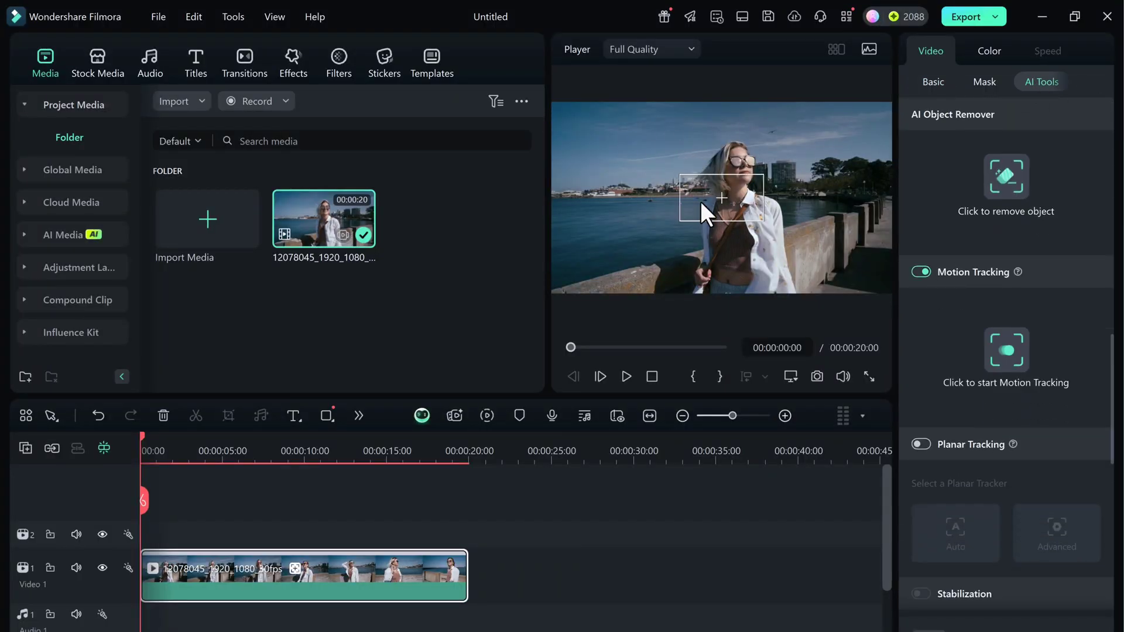
drag(698, 199, 737, 209)
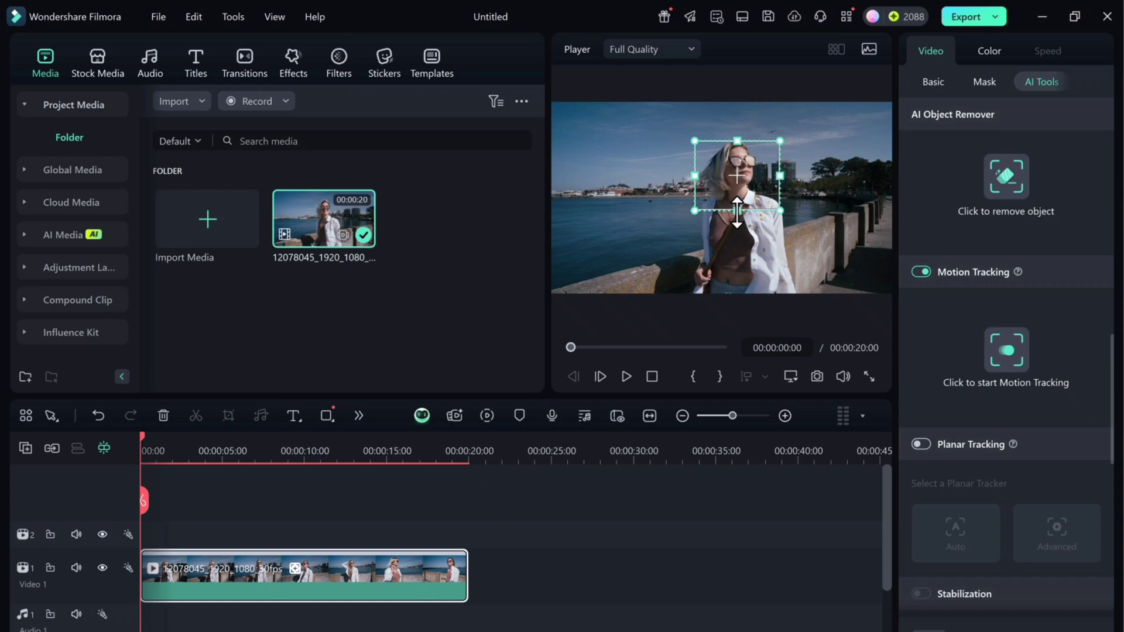
click(1006, 349)
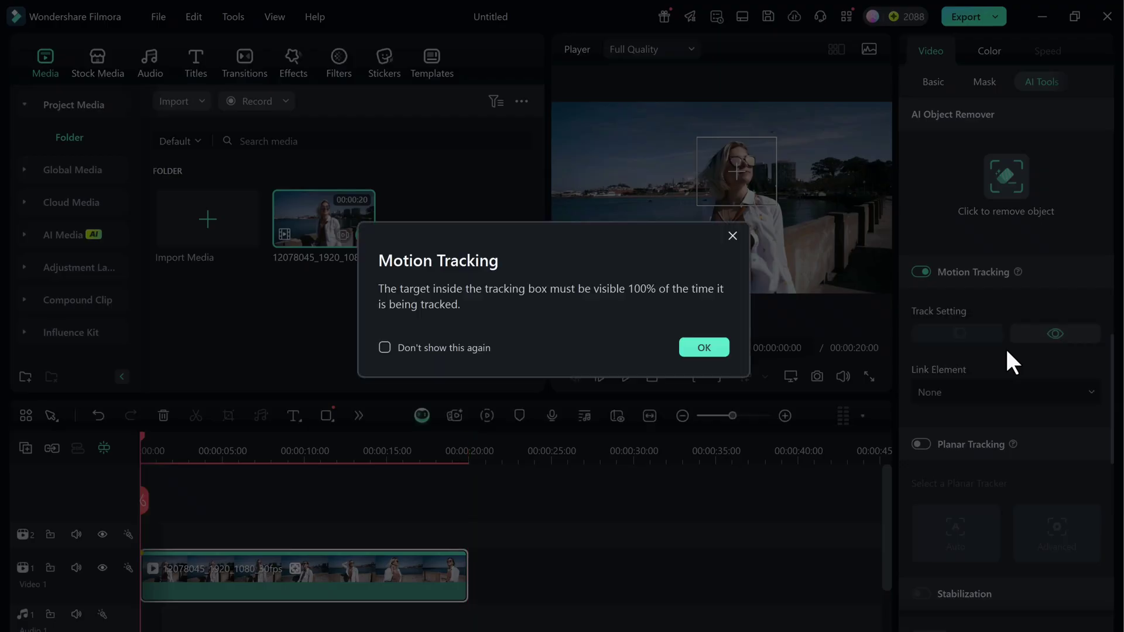
click(704, 346)
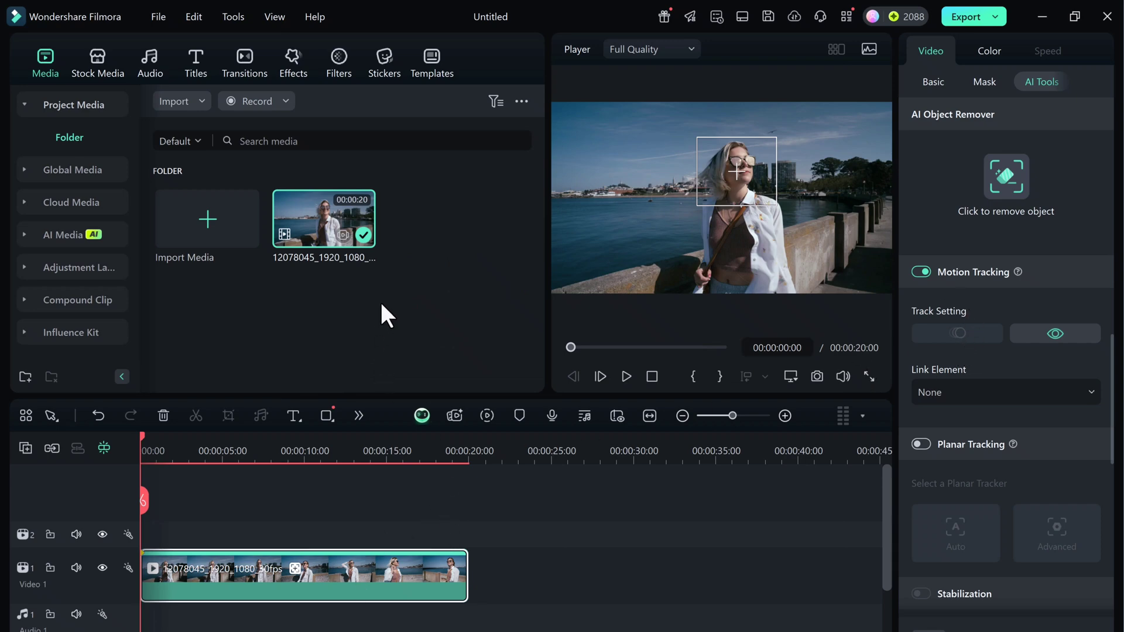
Search Titles for 'callout' and add Simple Callouts Title 02 to the timeline.
click(195, 61)
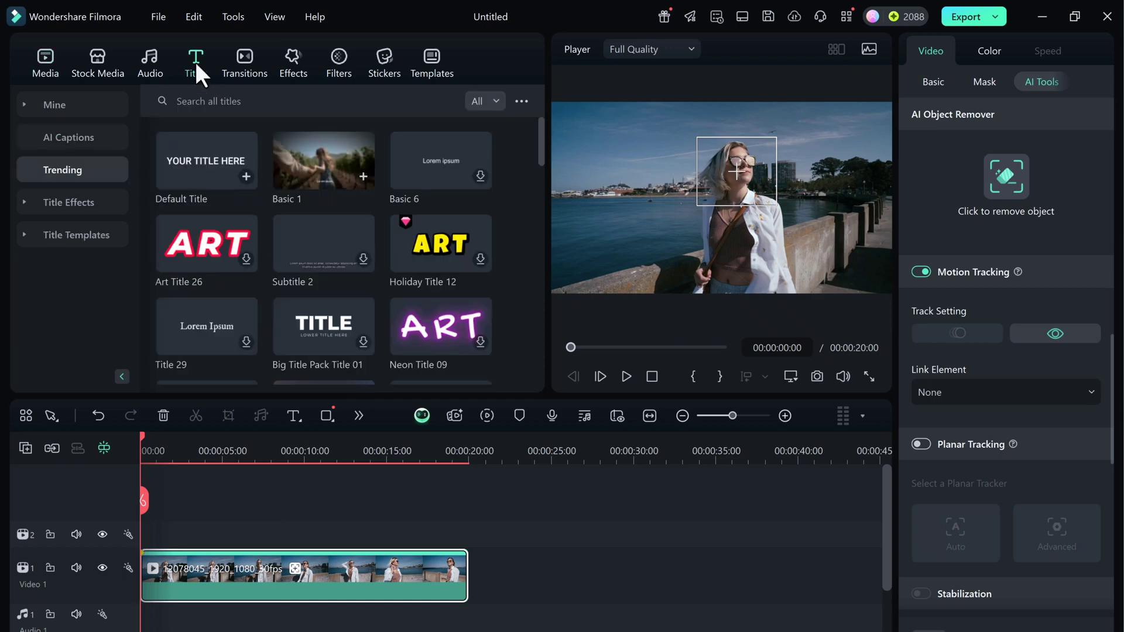
scroll(314, 221, down, 15)
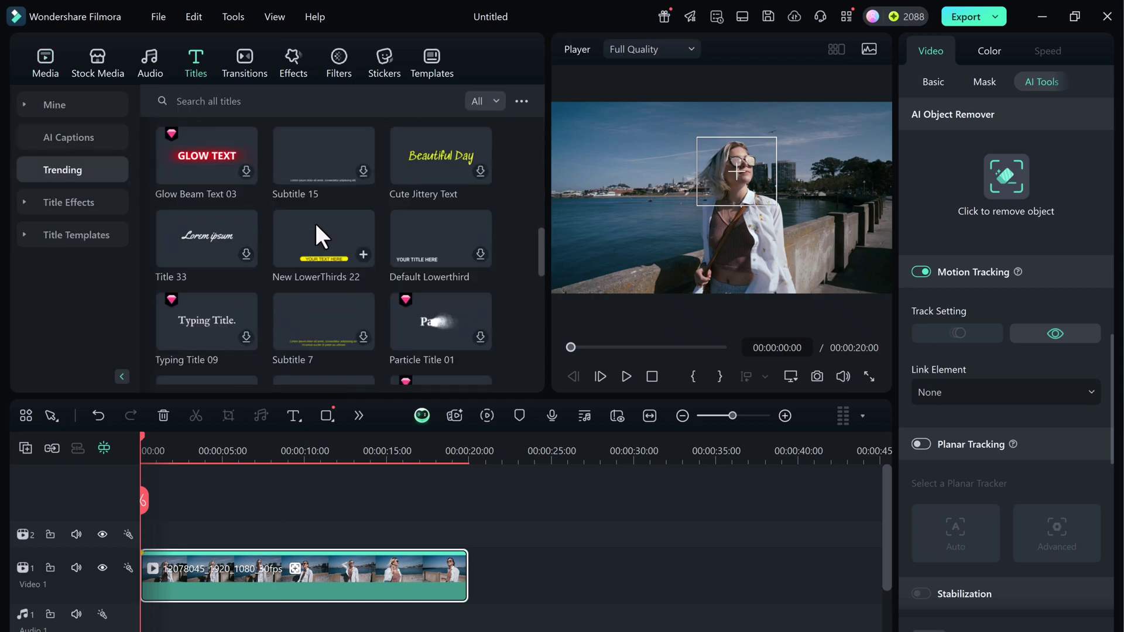
click(251, 101)
text(callout)
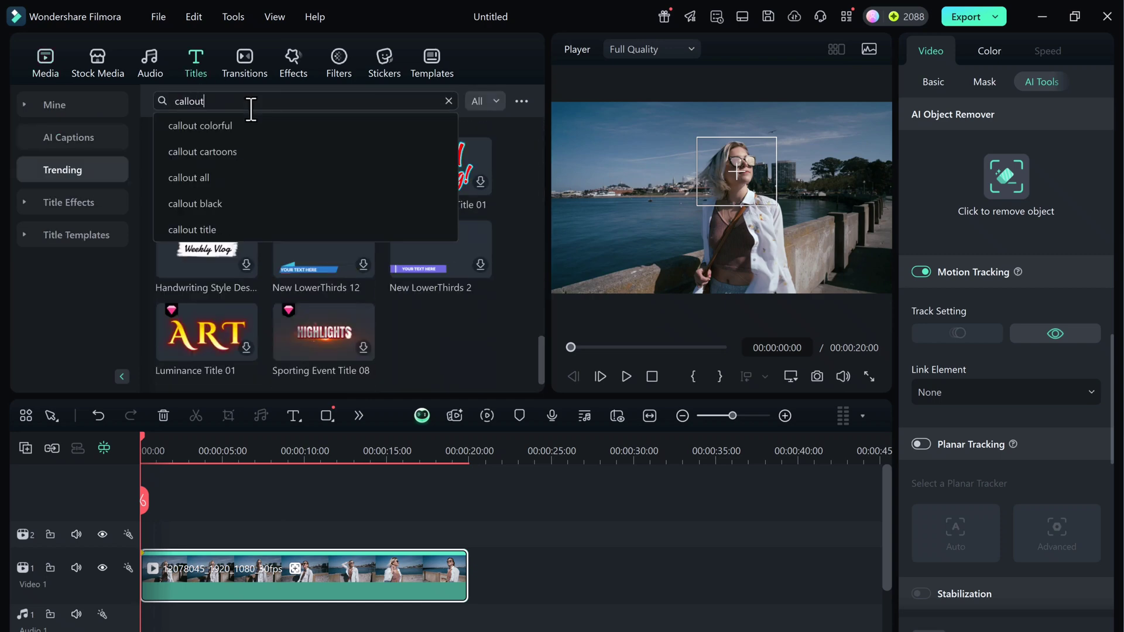
key(Return)
scroll(463, 226, down, 3)
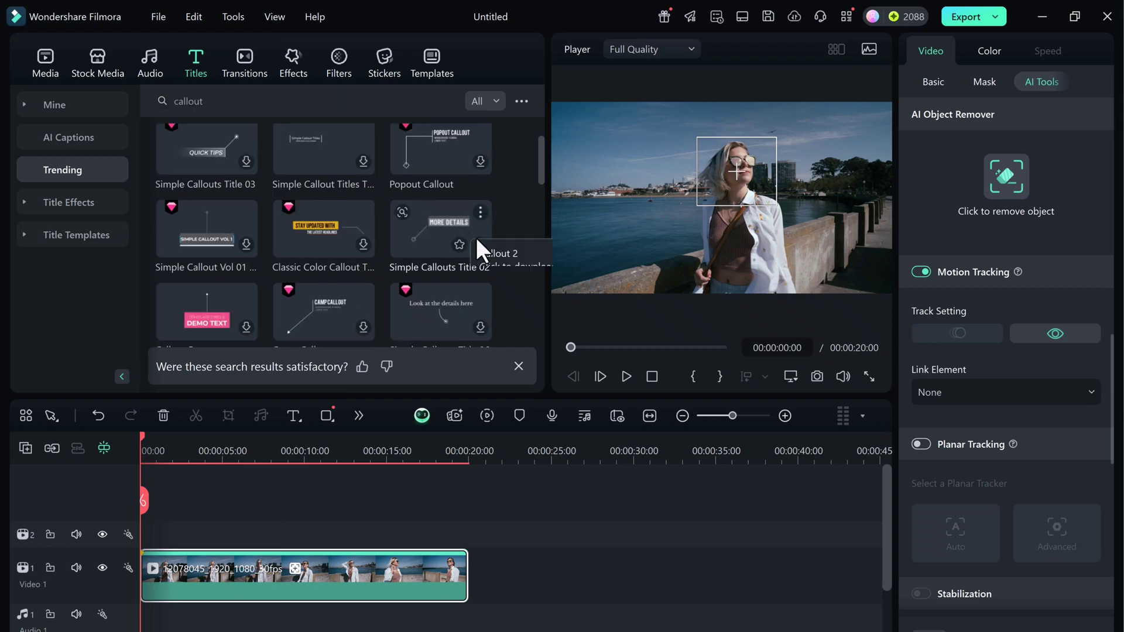
click(480, 243)
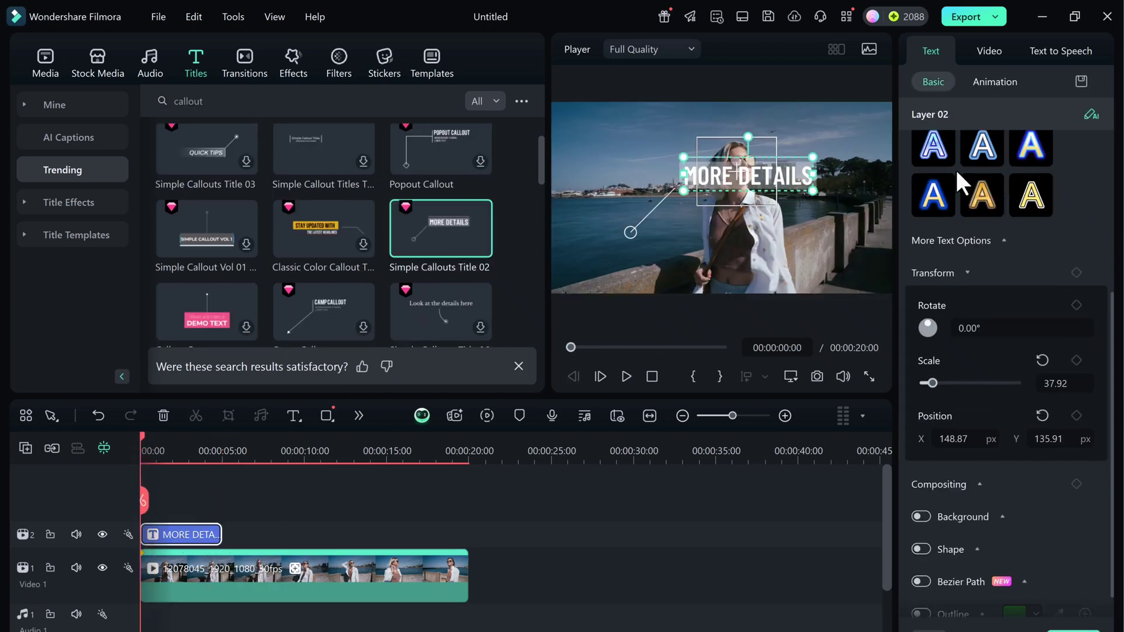
Replace the callout text with the woman's name and stretch it across the full 20-second clip.
double_click(695, 182)
text(Sarah)
click(718, 188)
drag(850, 141, 839, 141)
click(820, 147)
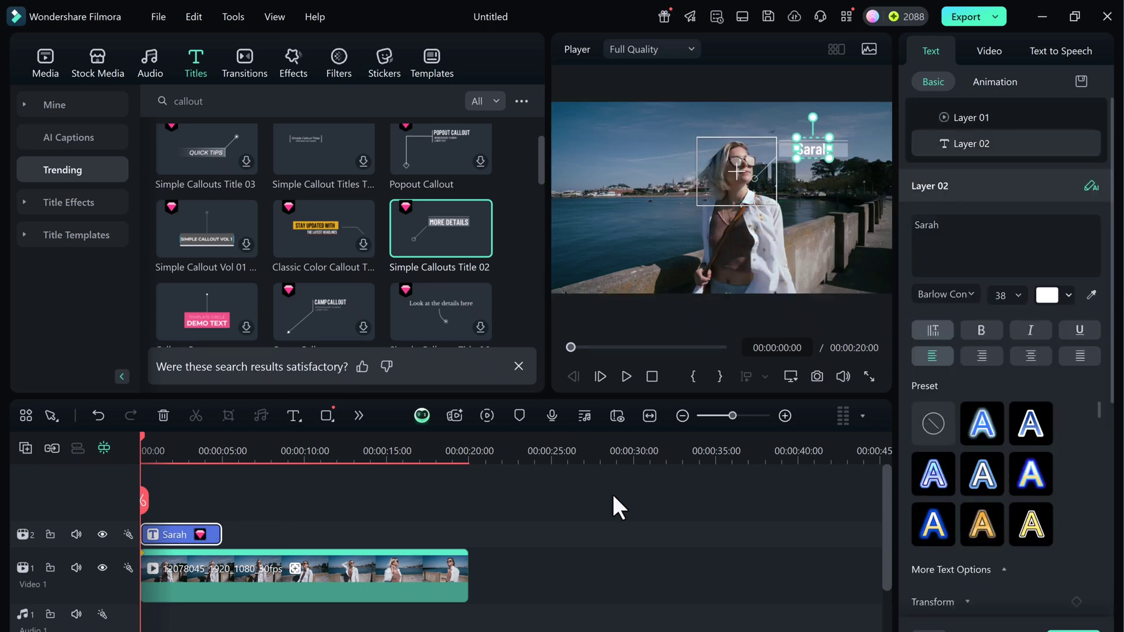
drag(221, 534, 468, 534)
click(216, 574)
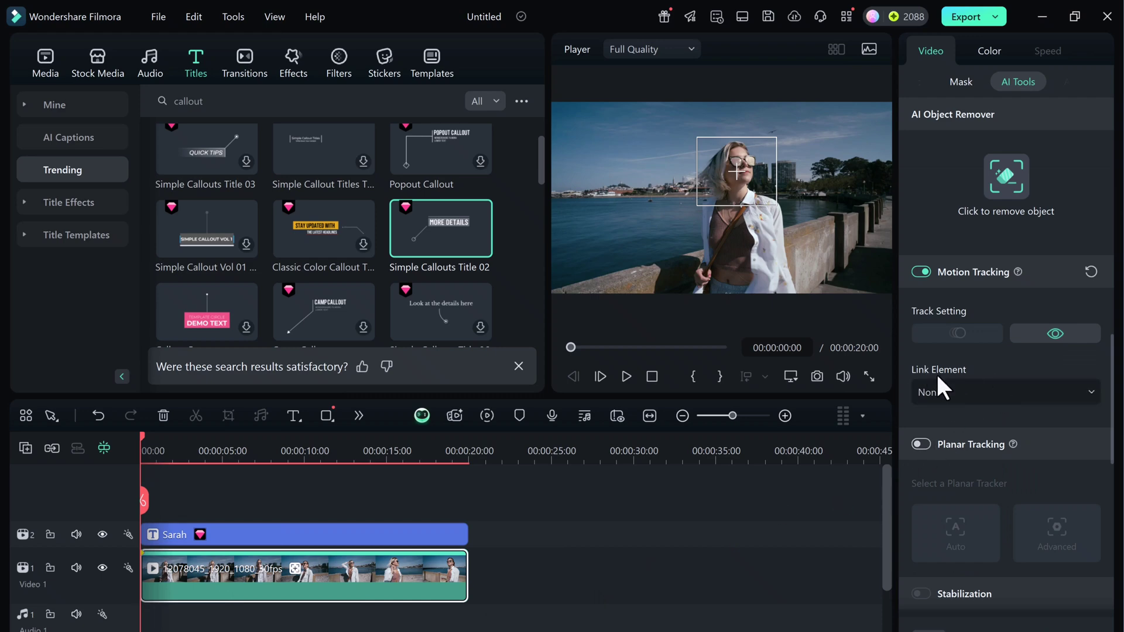
Set the clip's Link Element to Simple Callouts Title and play back to check it follows her.
click(1089, 391)
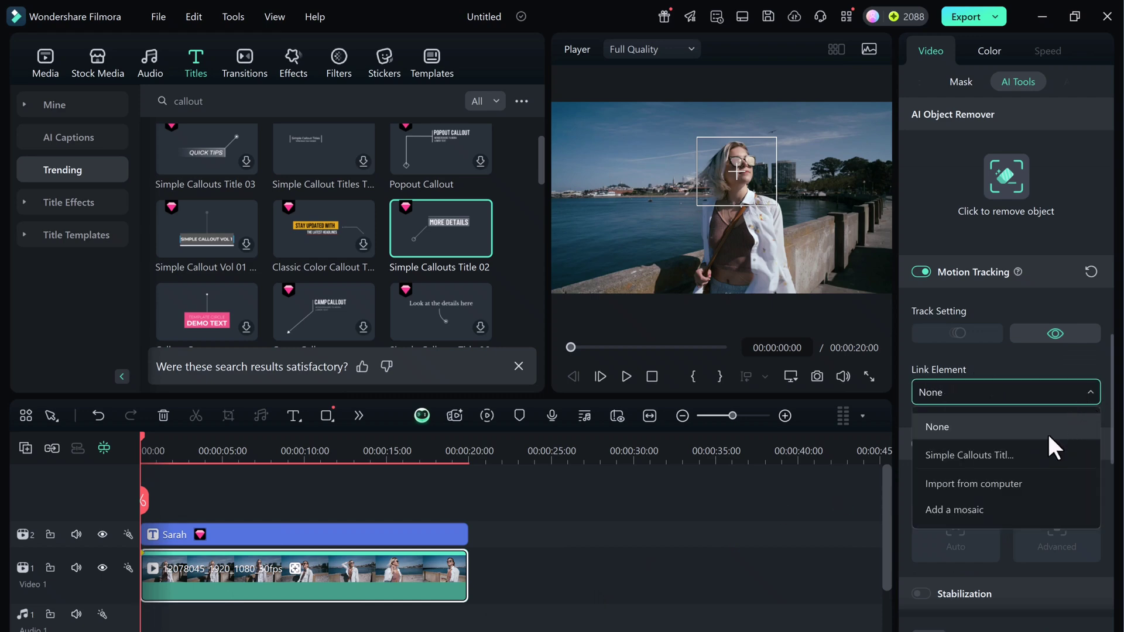
click(967, 459)
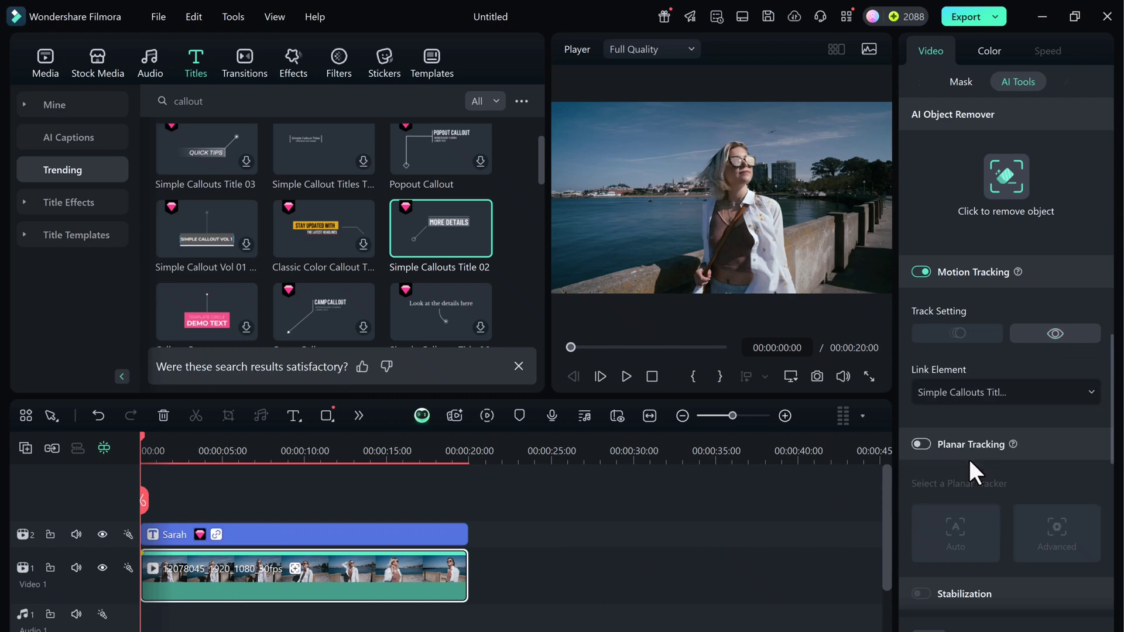
click(628, 375)
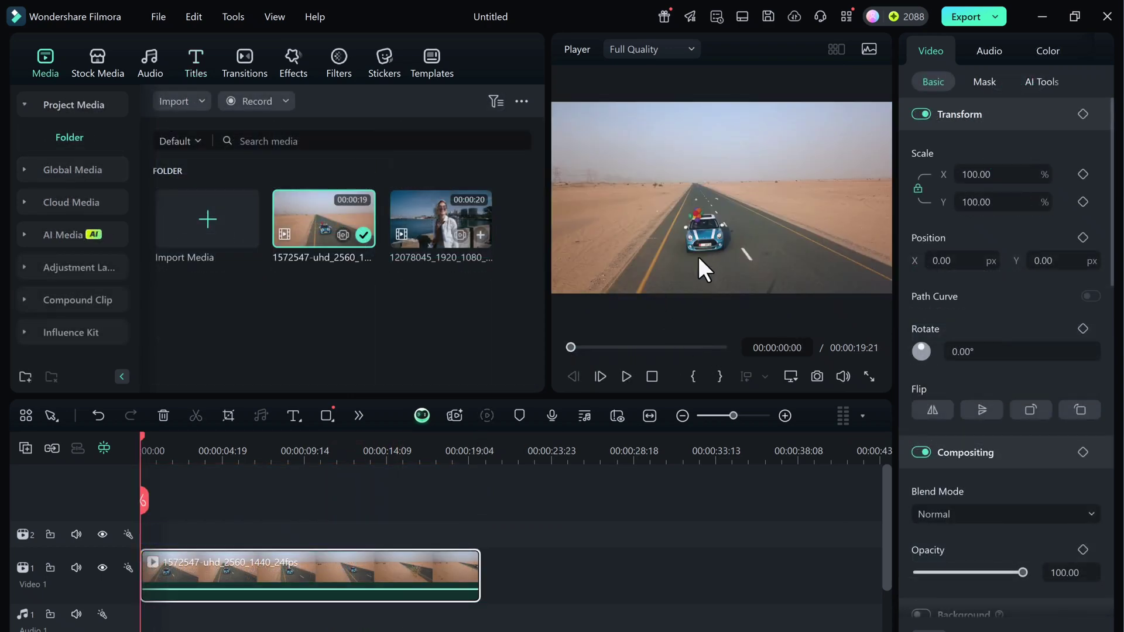
Preview the desert car clip from the start and bring up its AI Tools.
click(628, 368)
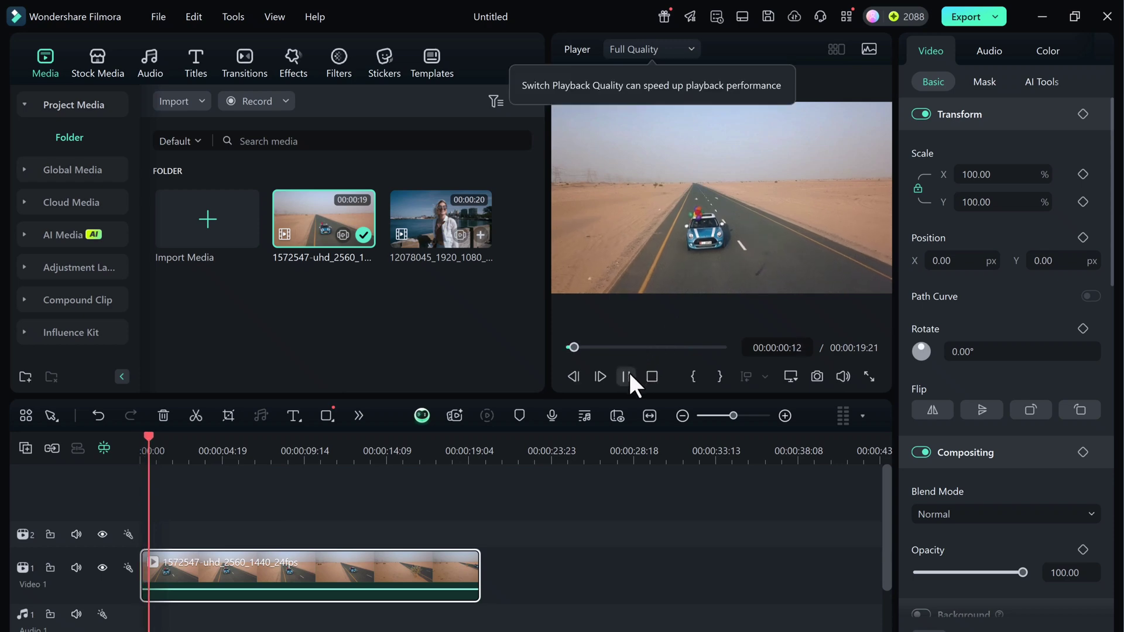
key(ctrl+shift+slash)
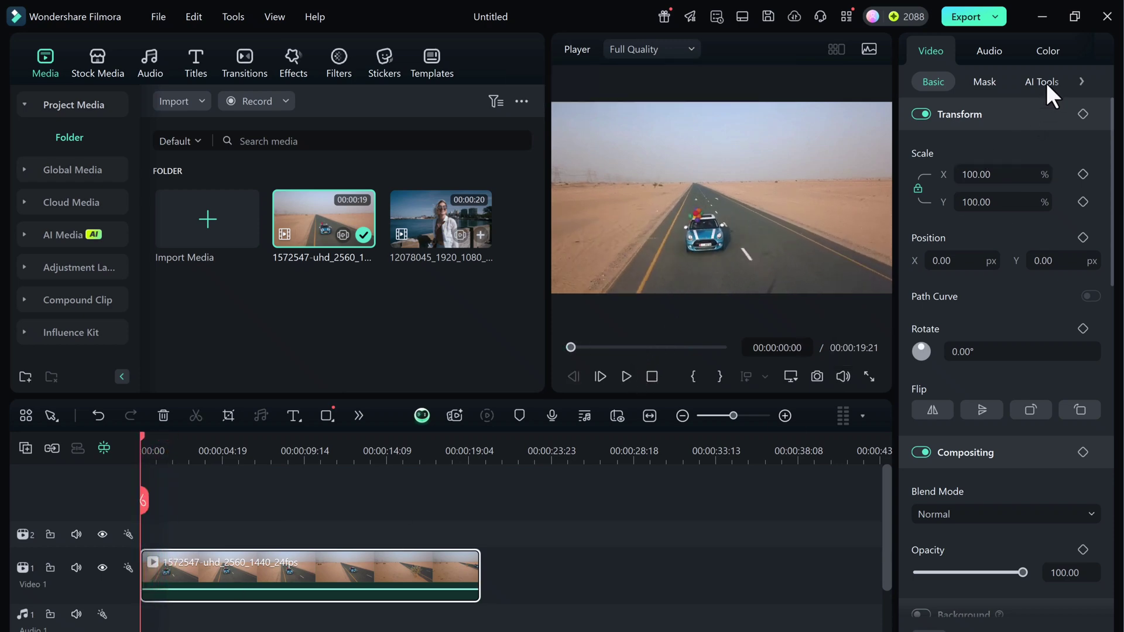
click(1045, 83)
scroll(933, 343, down, 1)
Enable Motion Tracking, place the box on the blue car, and start the analysis.
click(920, 239)
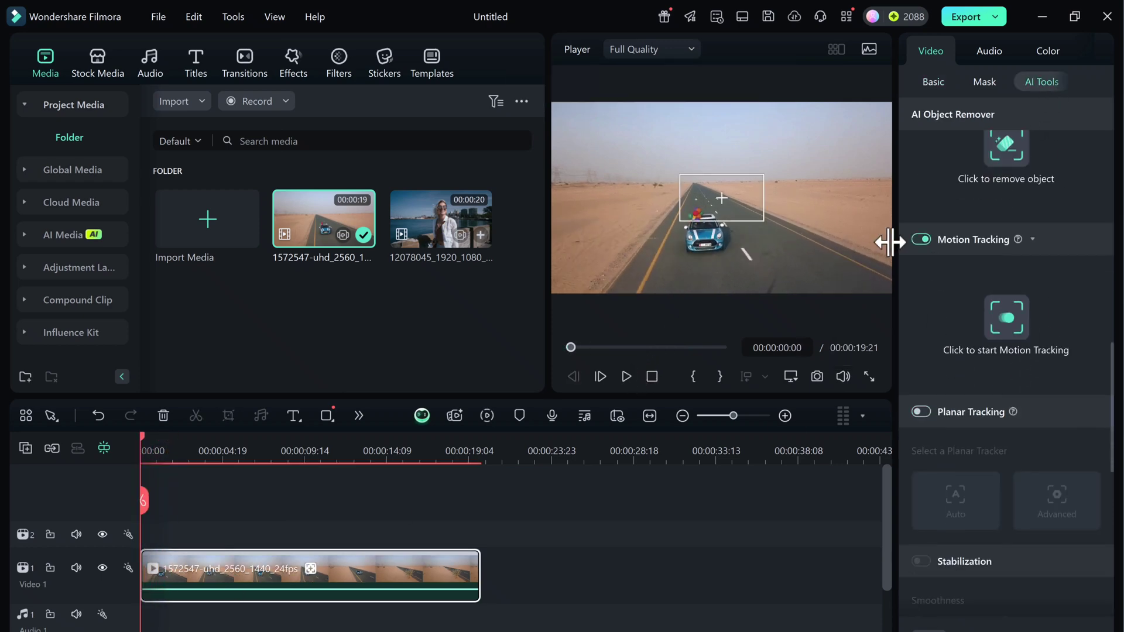
drag(760, 198, 763, 233)
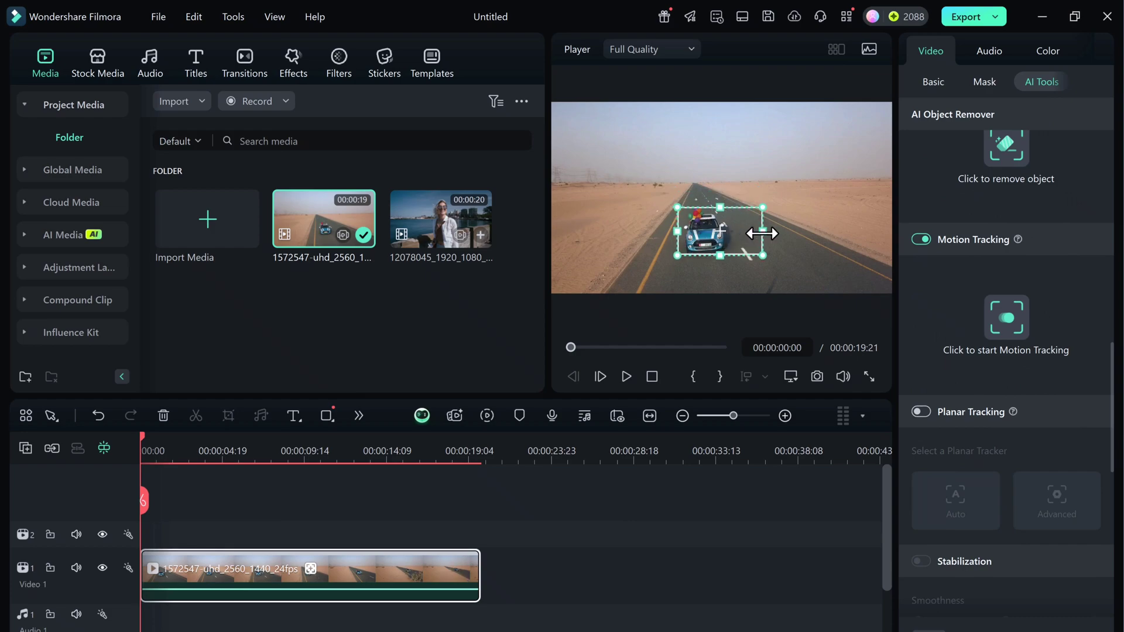
click(1008, 321)
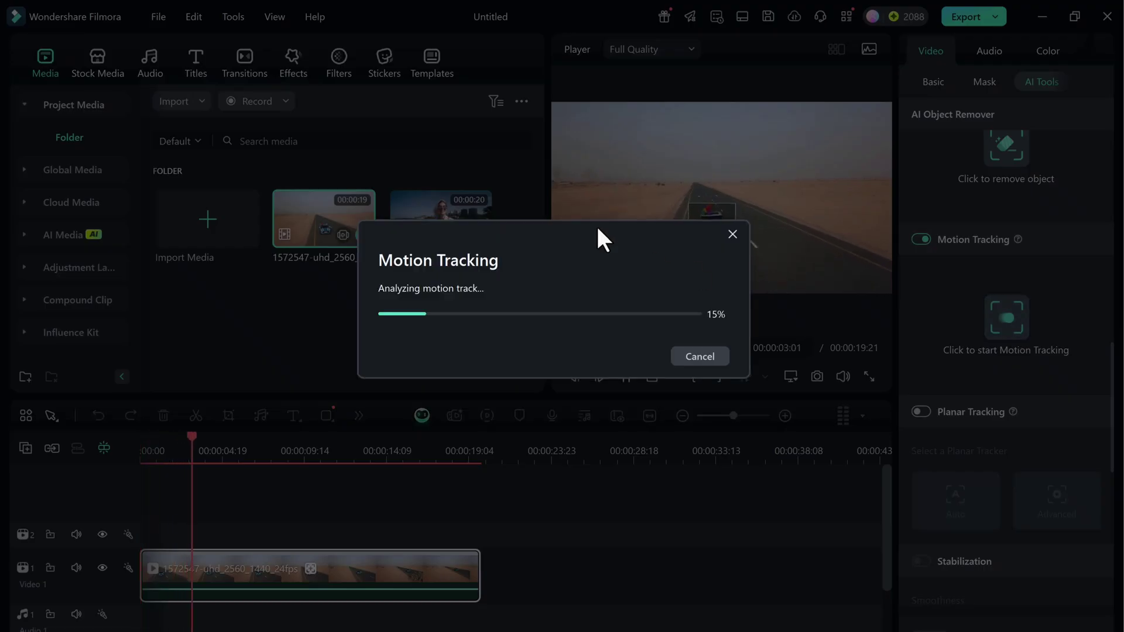
drag(595, 226, 579, 301)
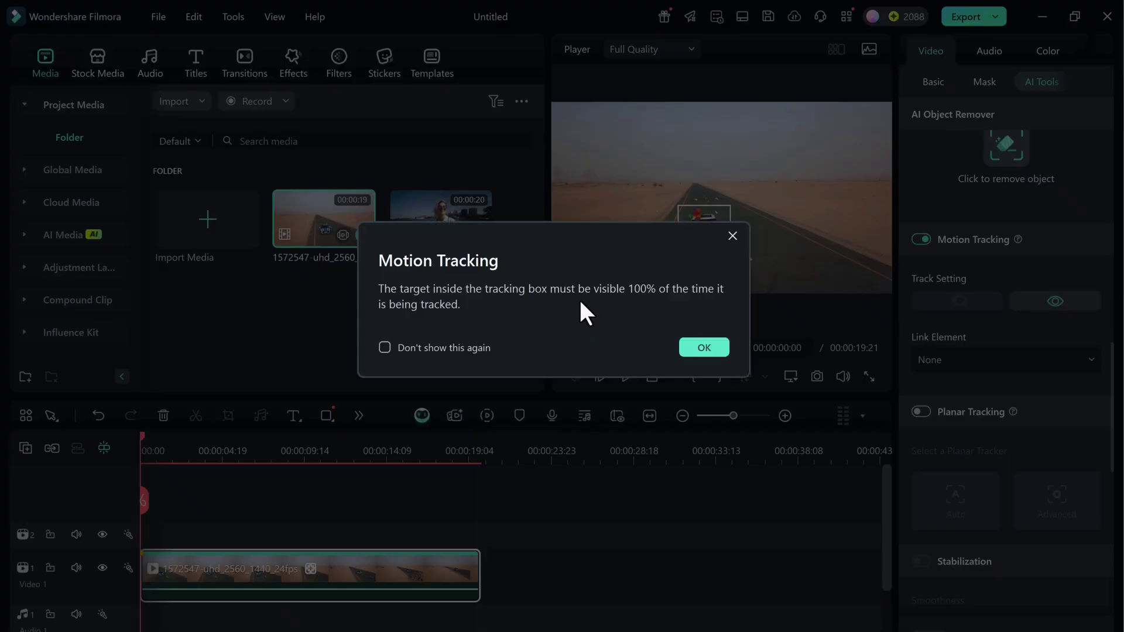
Dismiss the tracking notice and set Link Element to Add a mosaic.
click(704, 345)
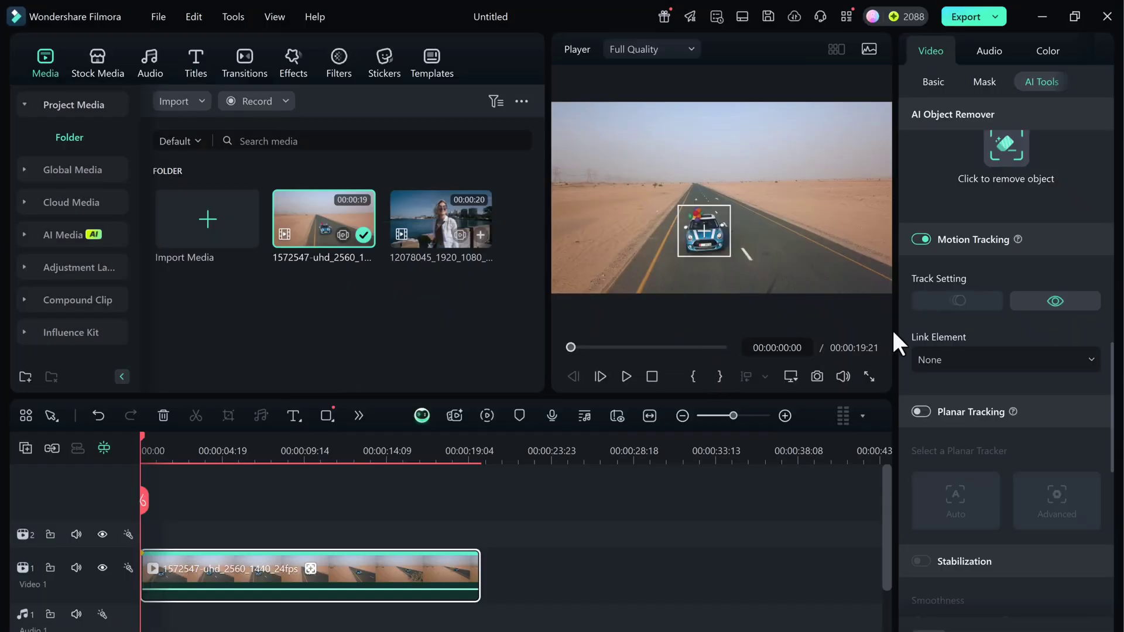
click(960, 359)
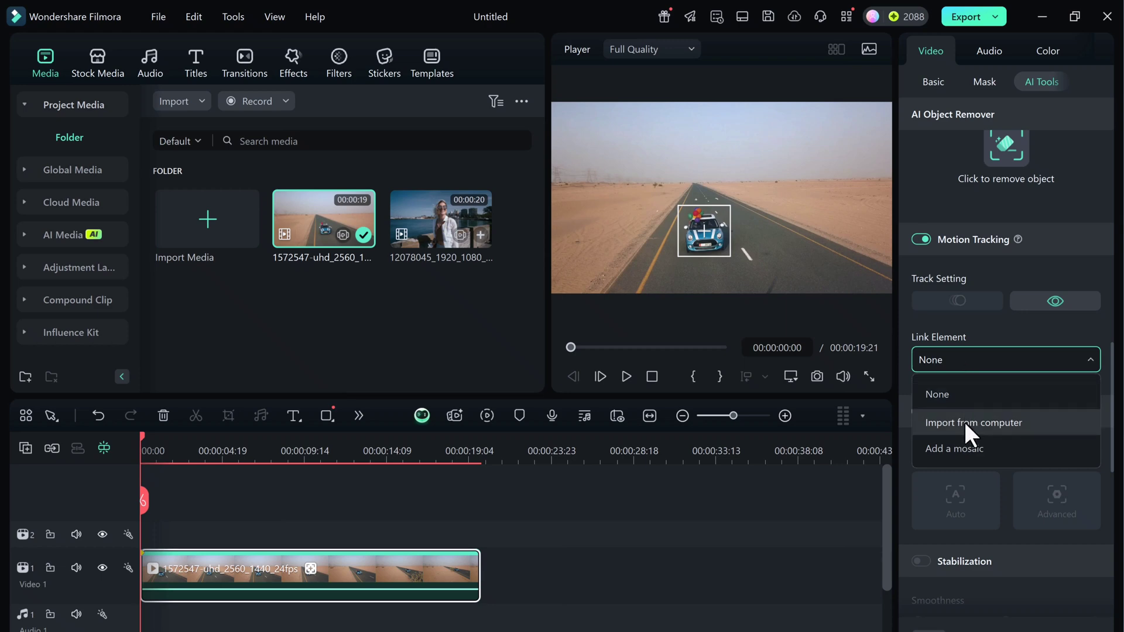
click(959, 451)
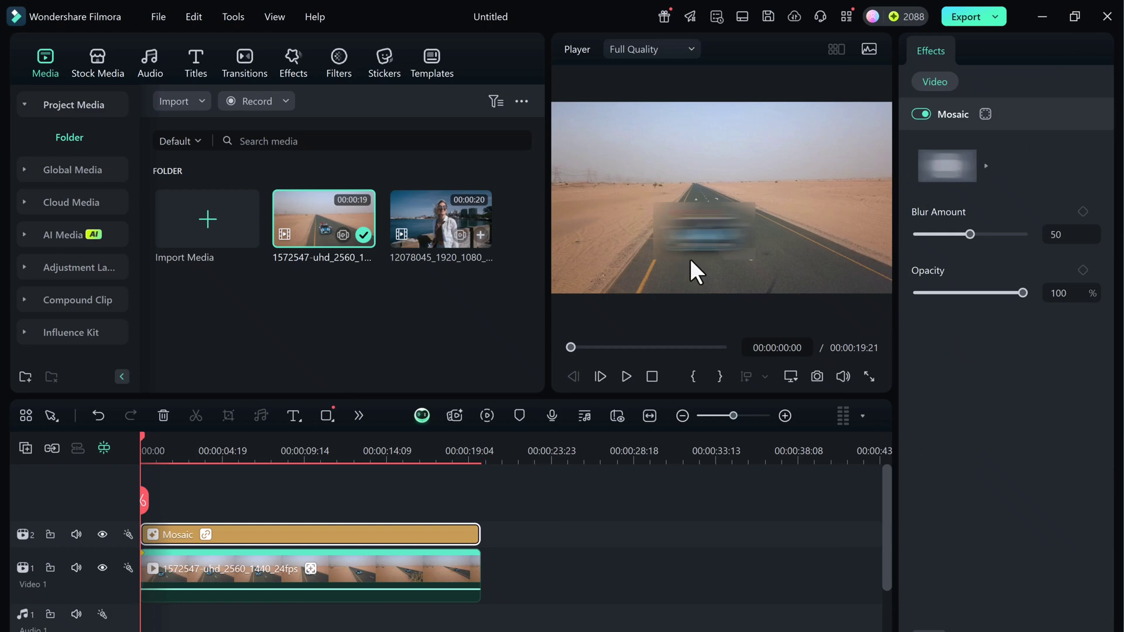
Try several mosaic presets, including the cloud and soft-blur styles, and raise the Blur Amount.
click(987, 165)
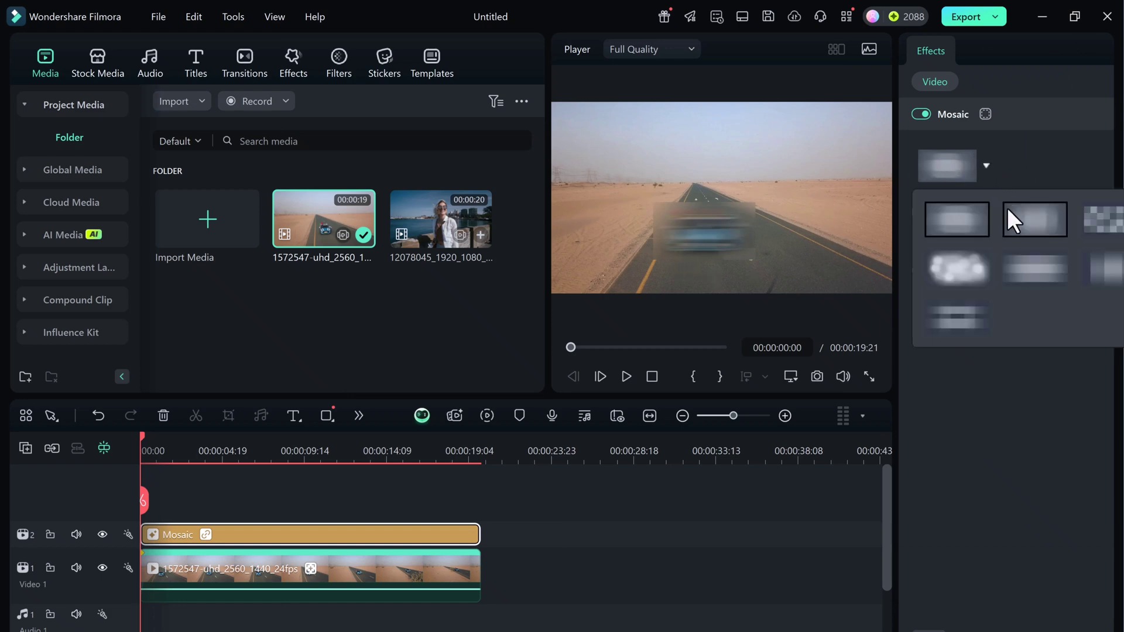
click(1021, 212)
click(983, 166)
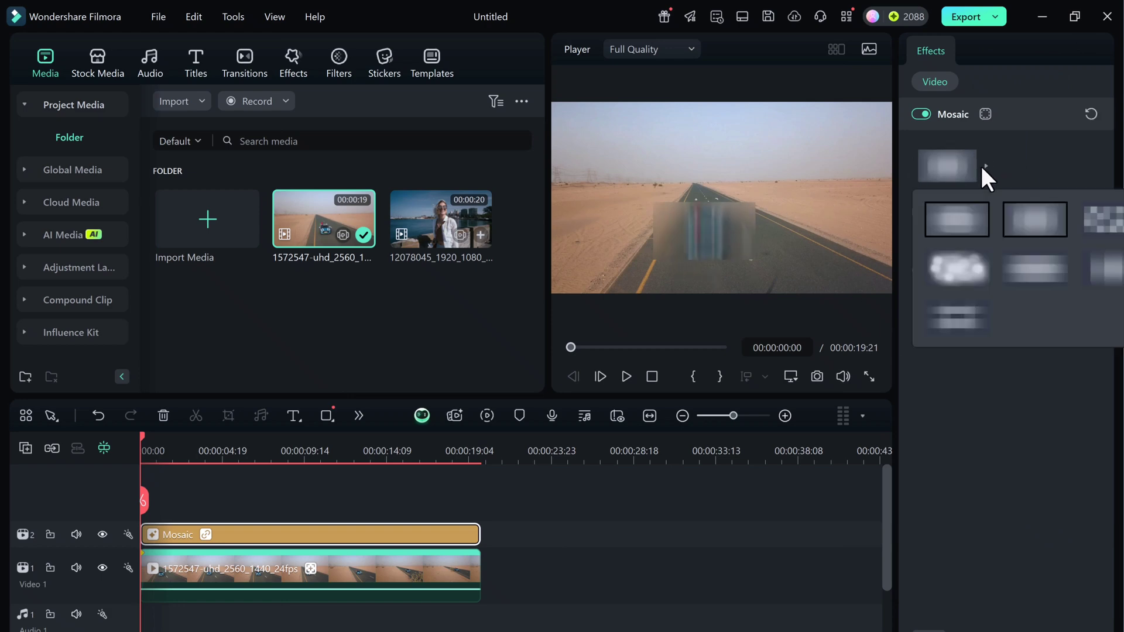
click(973, 267)
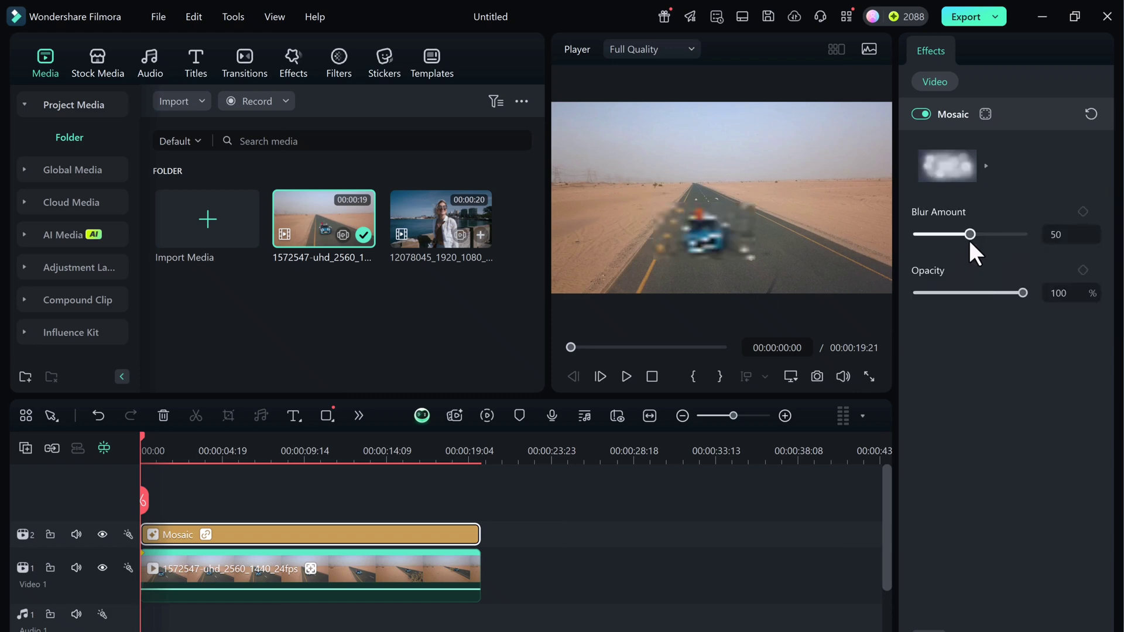
drag(968, 238, 987, 235)
click(985, 167)
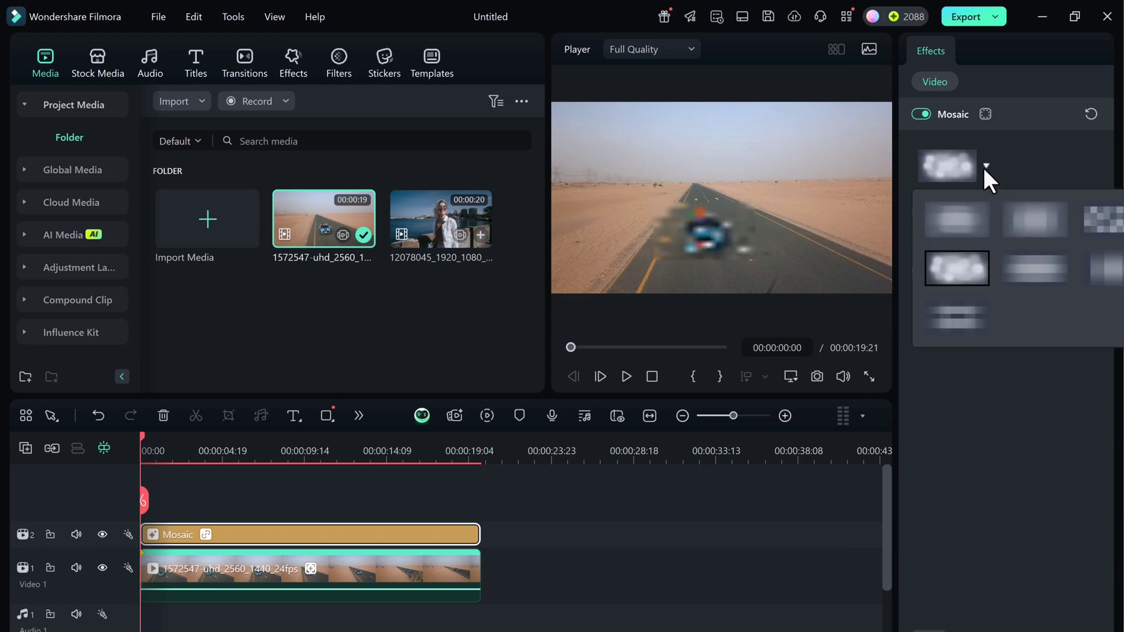
click(953, 209)
Toggle the mosaic off and on, adjust its opacity and blur, and pick another preset.
click(920, 115)
click(920, 114)
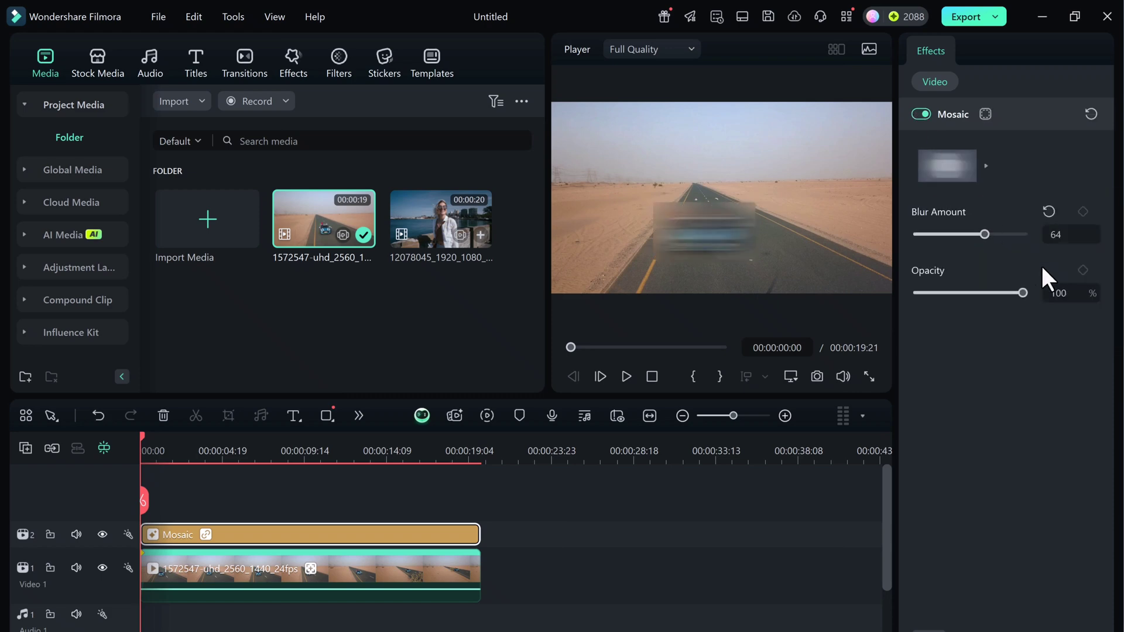
mouse_move(1029, 287)
mouse_down()
mouse_move(975, 293)
mouse_move(1040, 285)
mouse_up()
drag(992, 229, 961, 231)
click(936, 160)
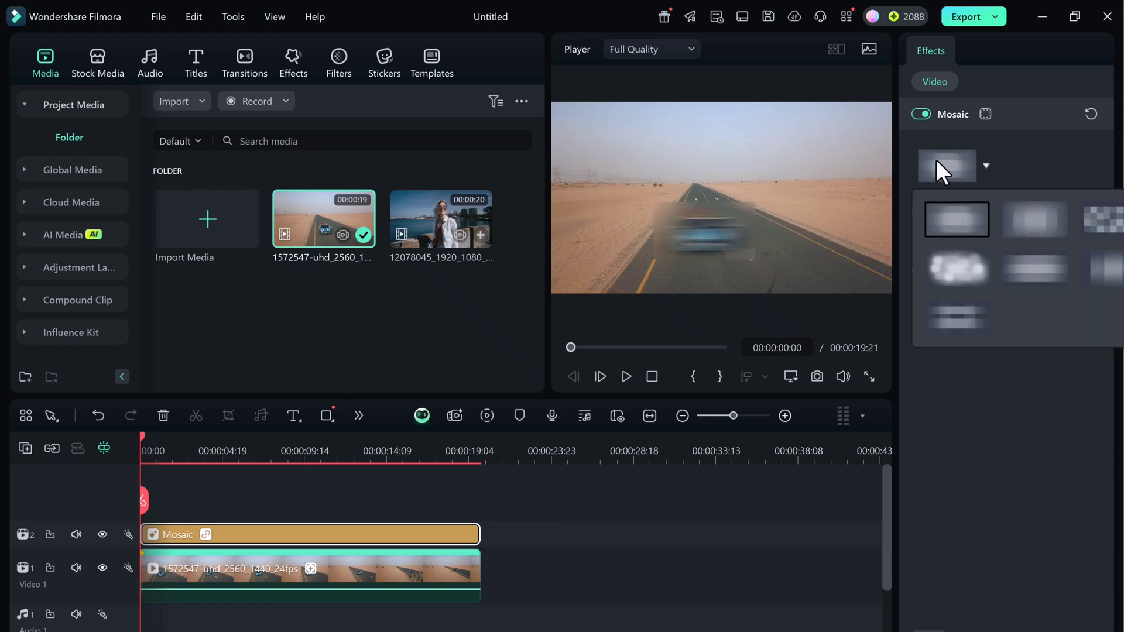
click(1029, 266)
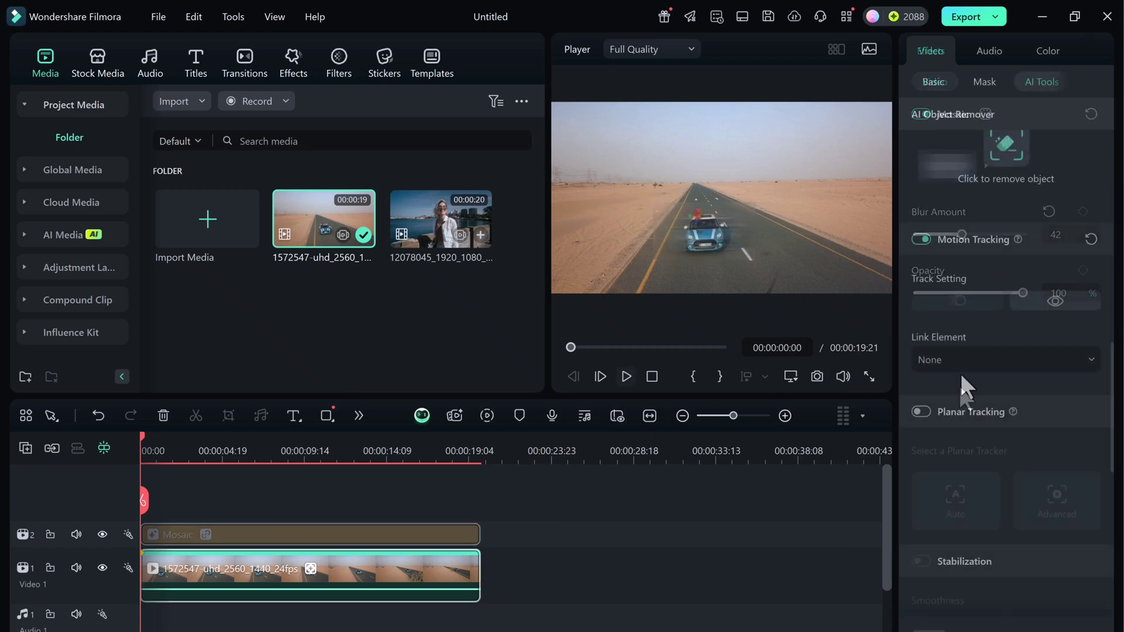
click(963, 363)
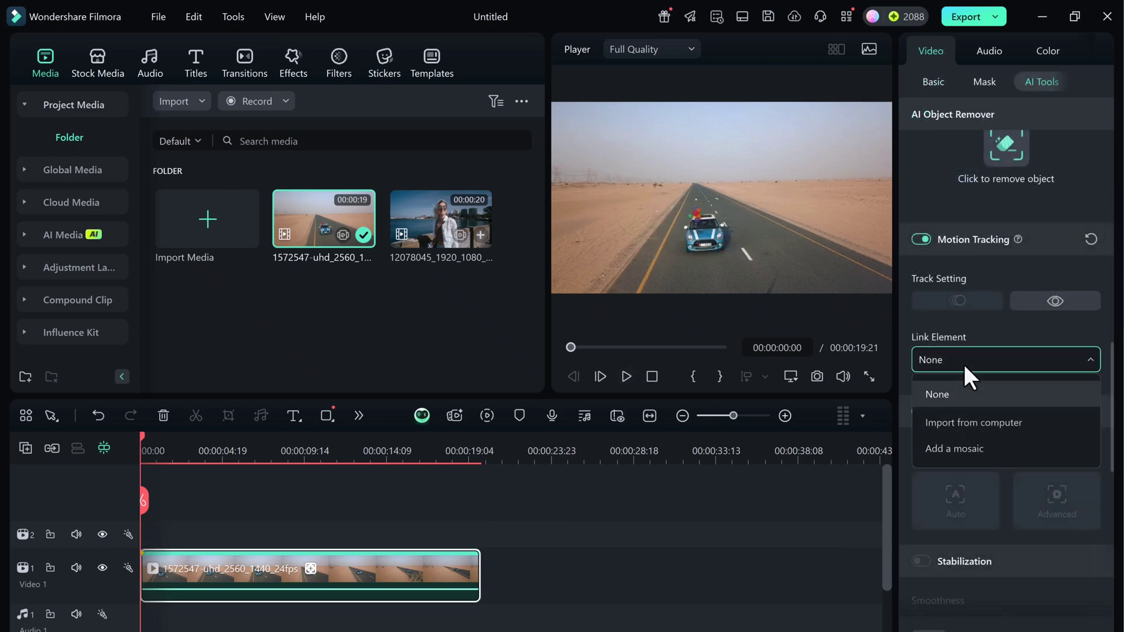
Link the imported Subscribe-PNG-11 image to the car track, shrink it beside the car, and preview.
click(970, 425)
double_click(200, 115)
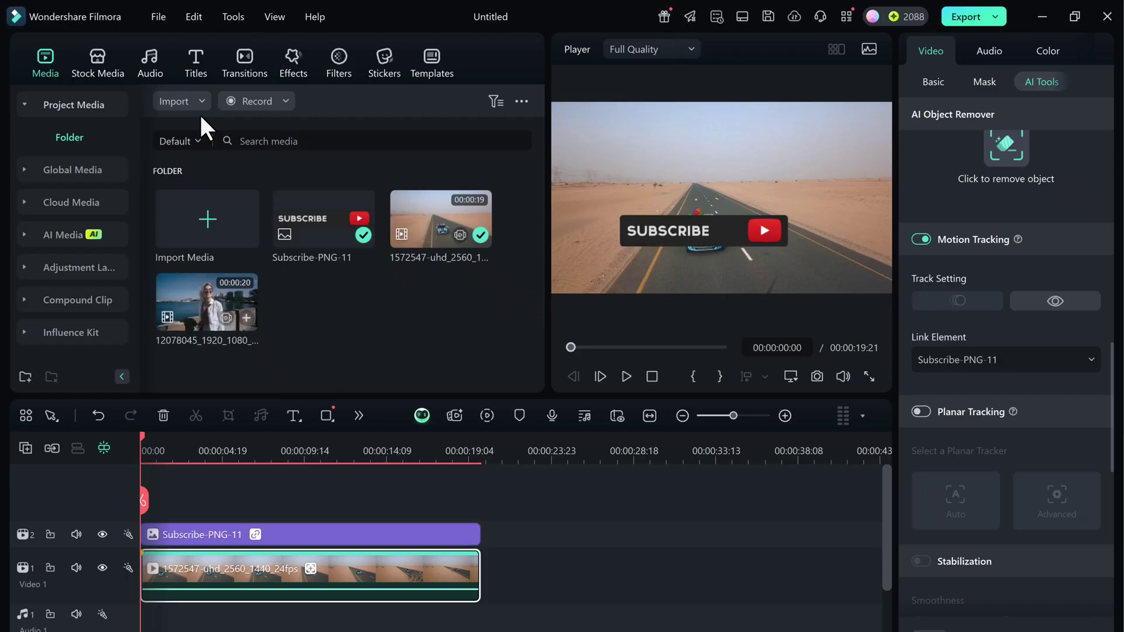
click(626, 243)
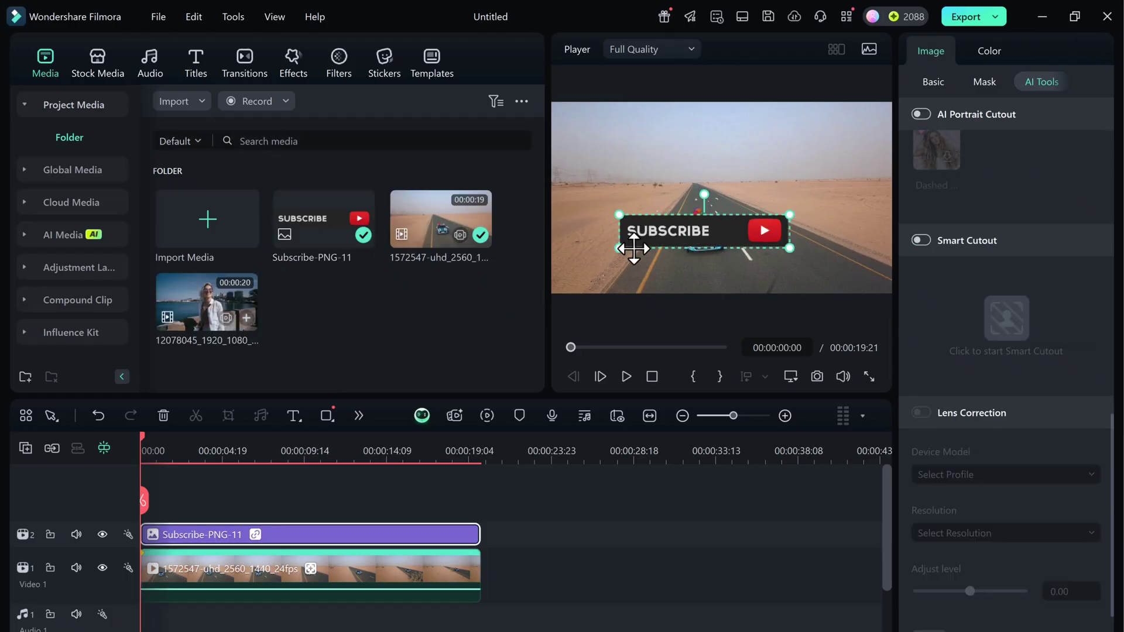
drag(622, 249, 725, 228)
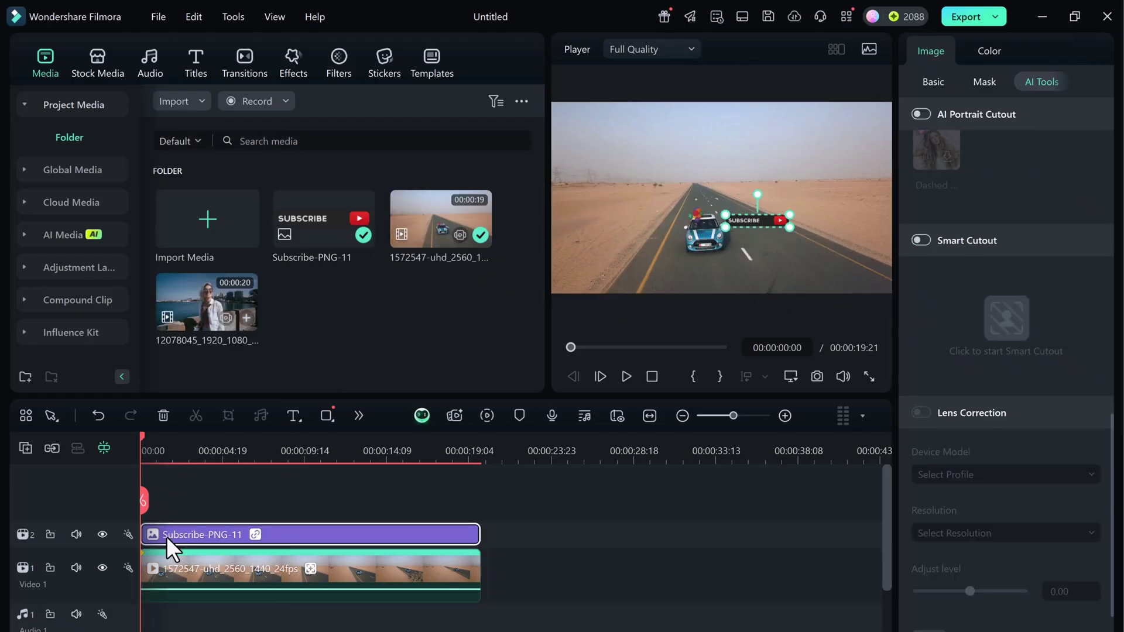
click(625, 534)
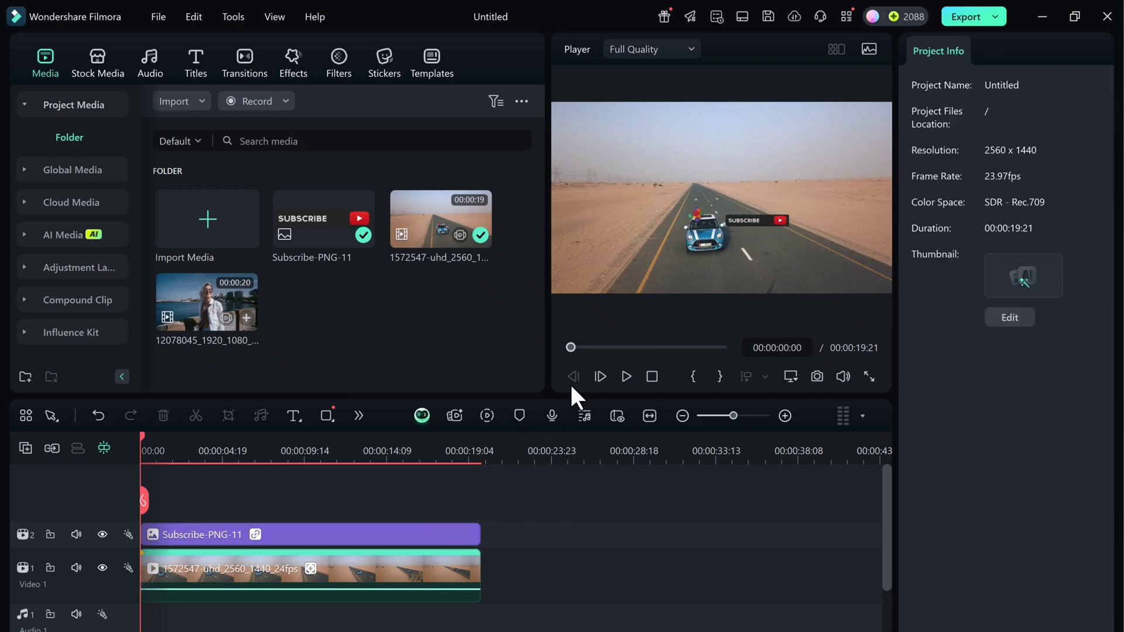
click(626, 377)
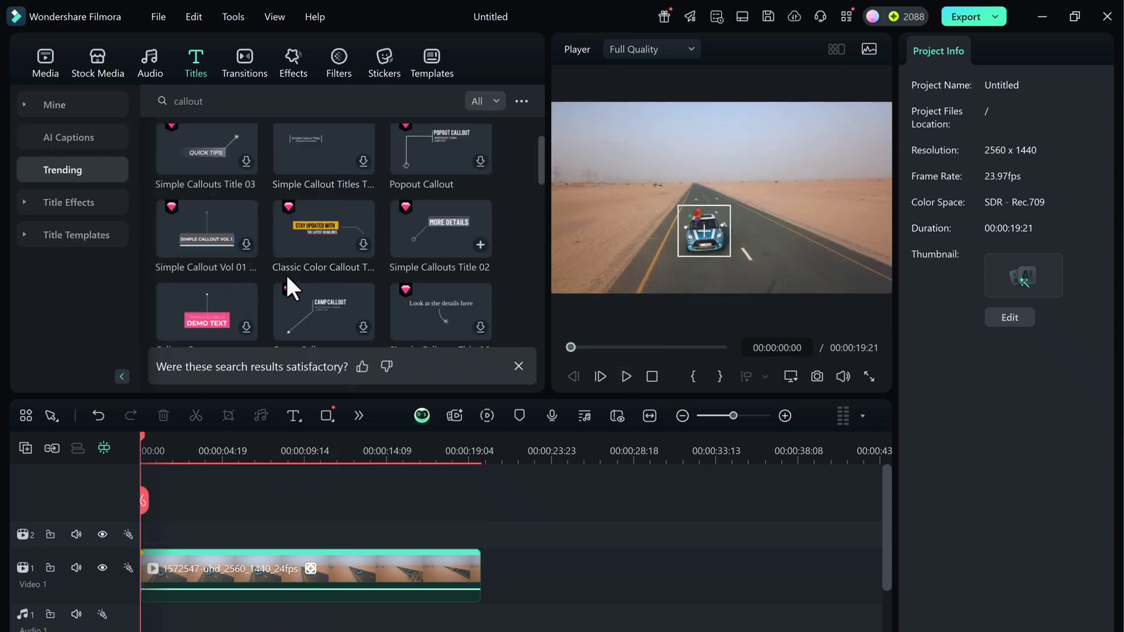
Place Simple Callouts Title 05 reading 'Drive and Vibe' on Video 2, extend it full length, and play.
scroll(351, 245, up, 3)
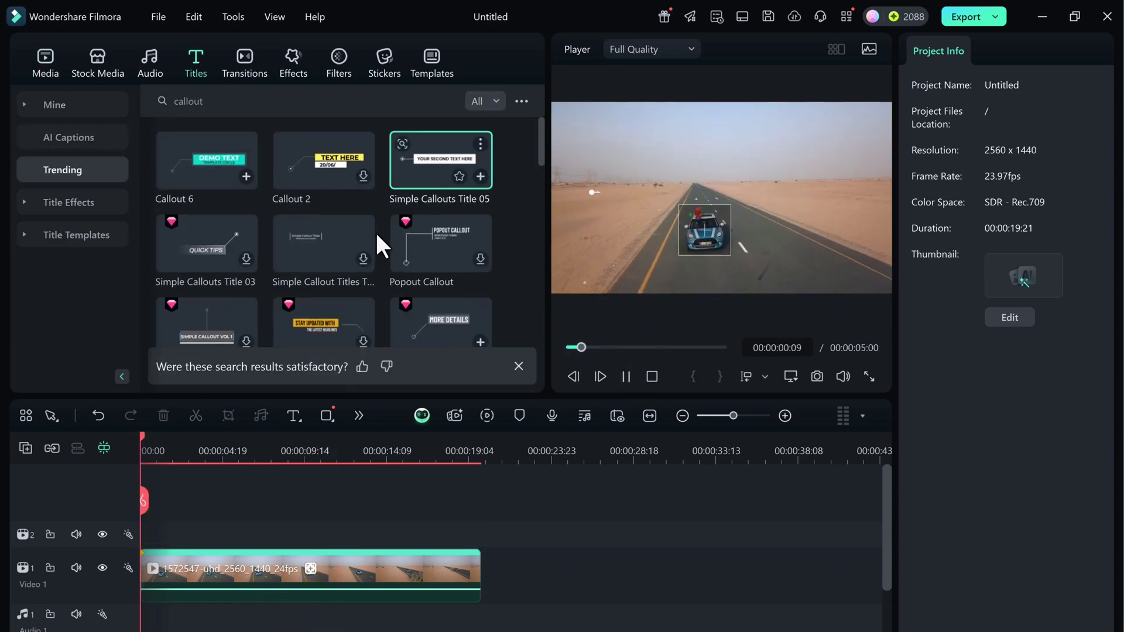
drag(441, 160, 670, 187)
double_click(669, 187)
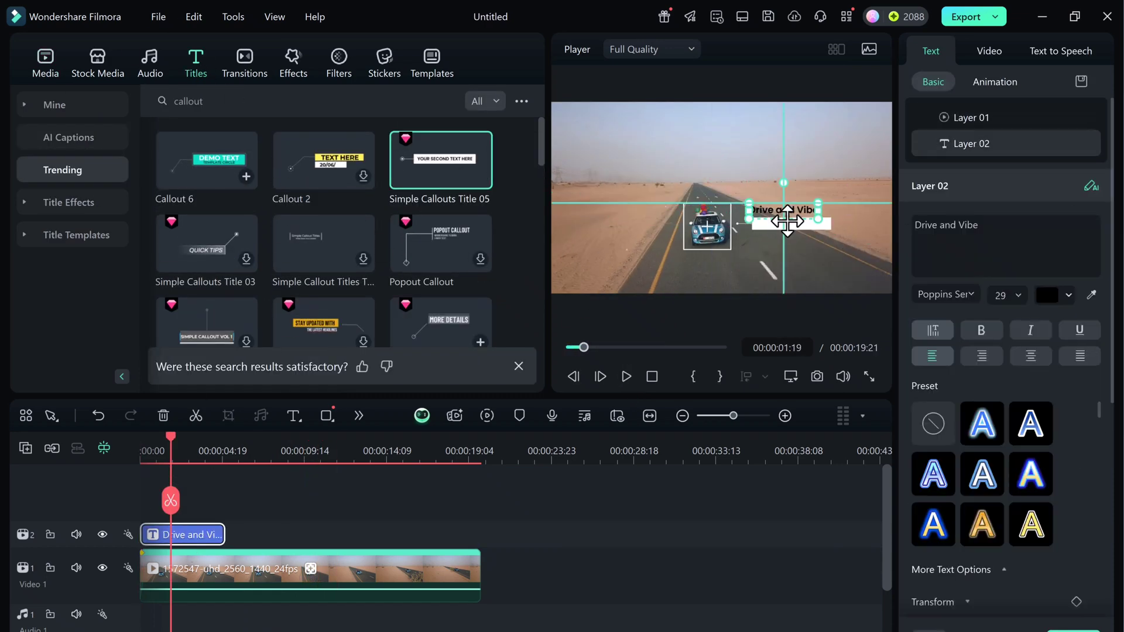
drag(224, 534, 480, 534)
click(626, 377)
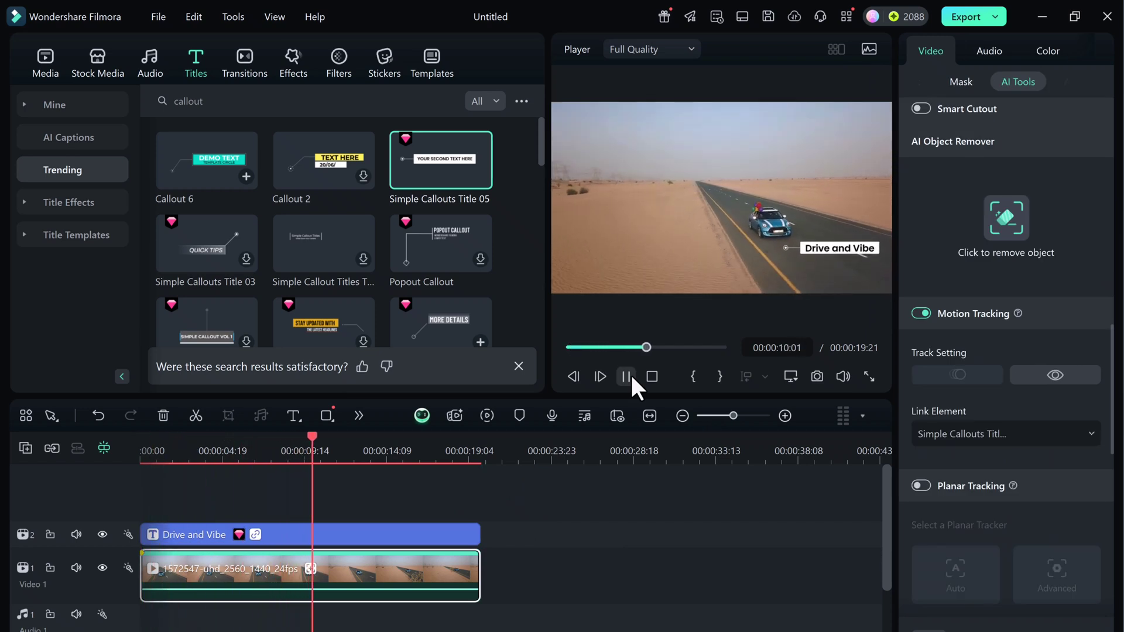
Pause the car-tracking preview at 00:00:11:19 and deselect the clip.
click(627, 376)
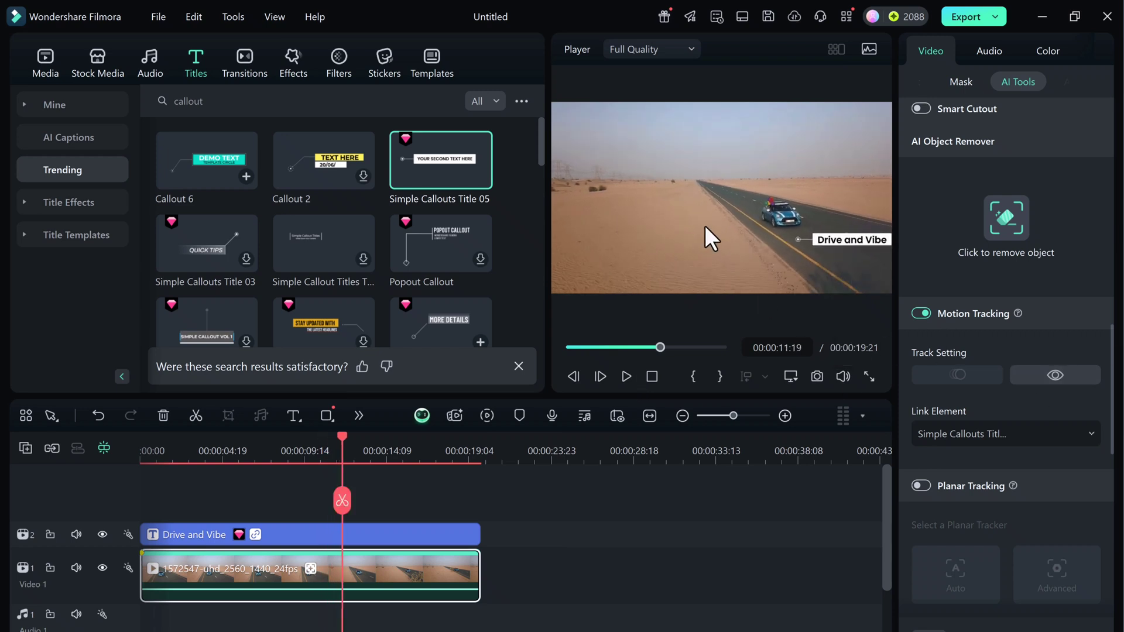
click(655, 494)
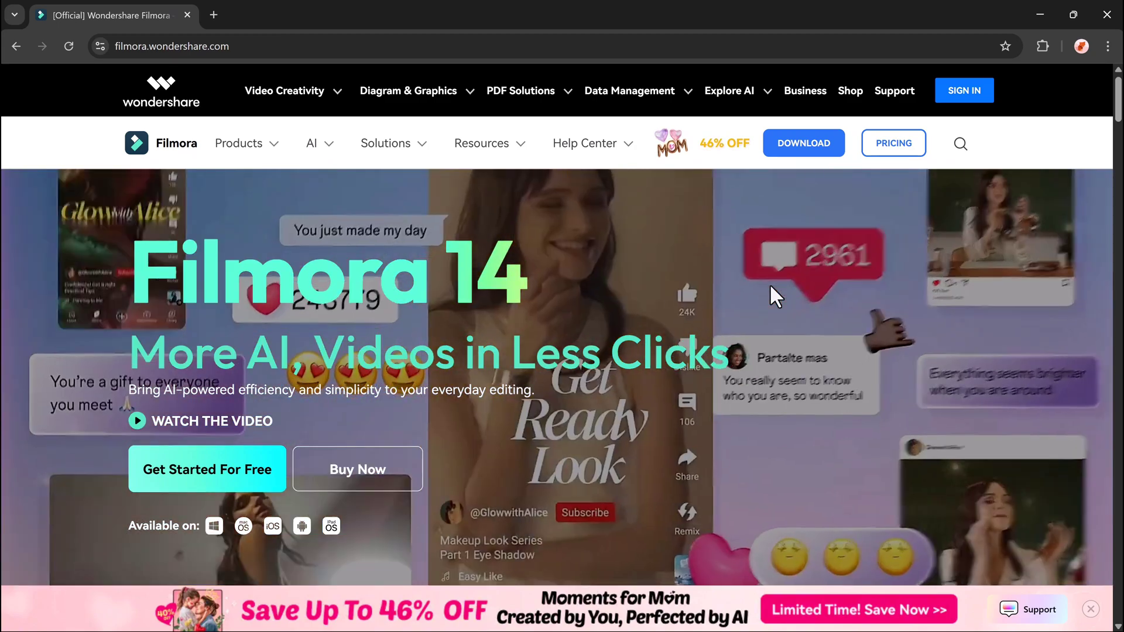
View the Smart Scene Cut, AI Portrait Cutout and AI Video Enhancer feature demos.
scroll(770, 285, down, 8)
scroll(769, 283, down, 4)
click(406, 373)
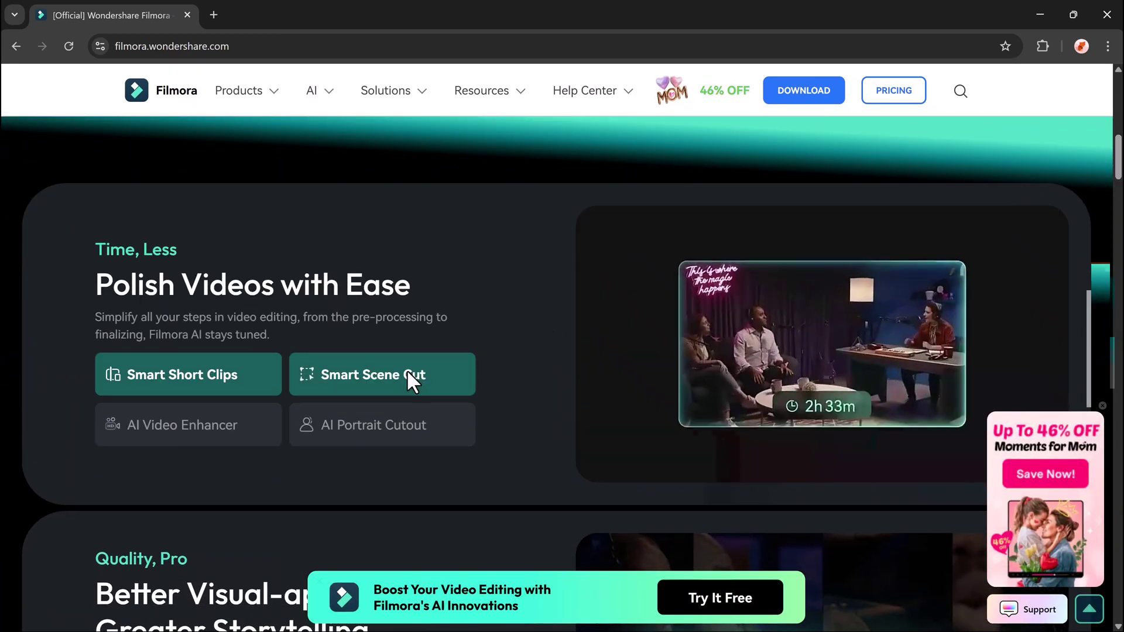
click(408, 431)
click(241, 433)
View the Travel Vlog Editing, Beauty Livestream Selling and AI Video Trends examples.
scroll(534, 389, down, 5)
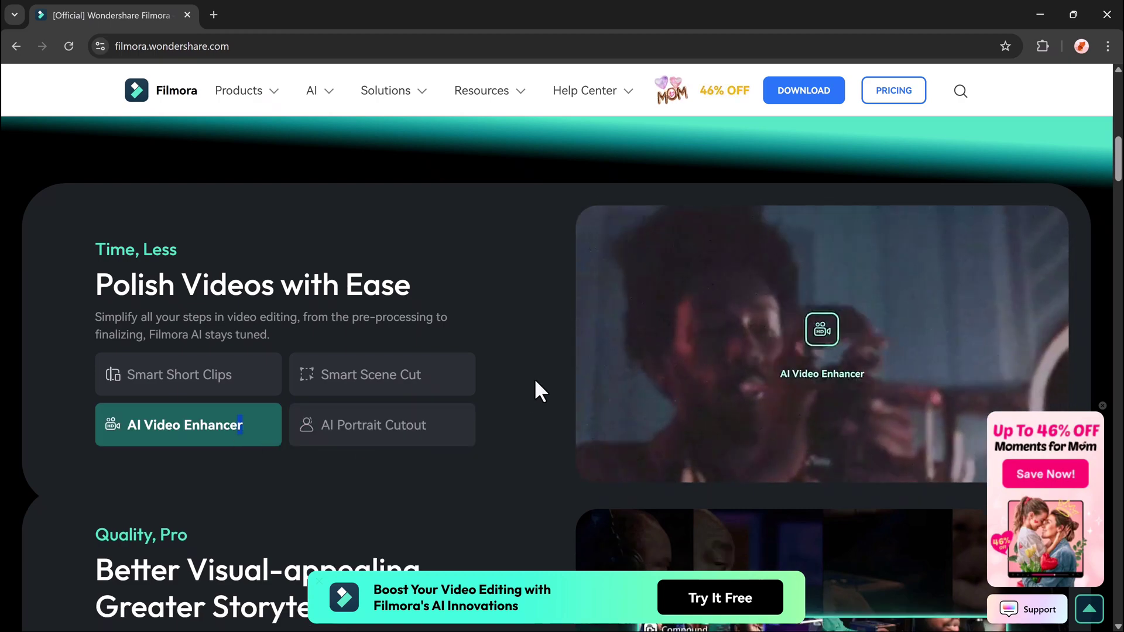
scroll(534, 381, down, 8)
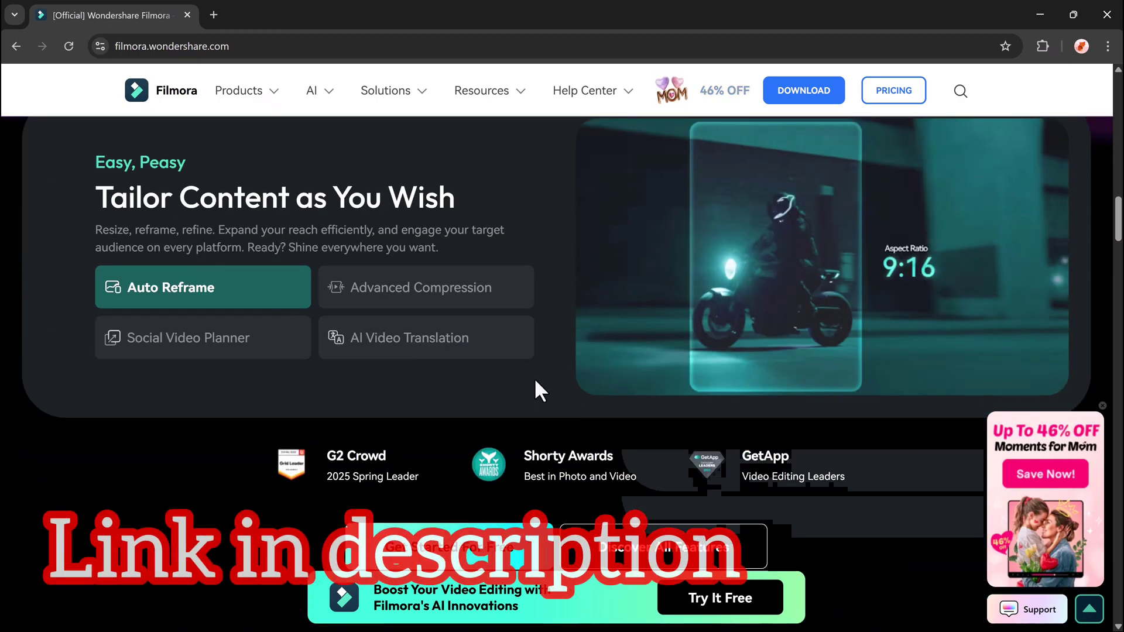
scroll(535, 381, down, 10)
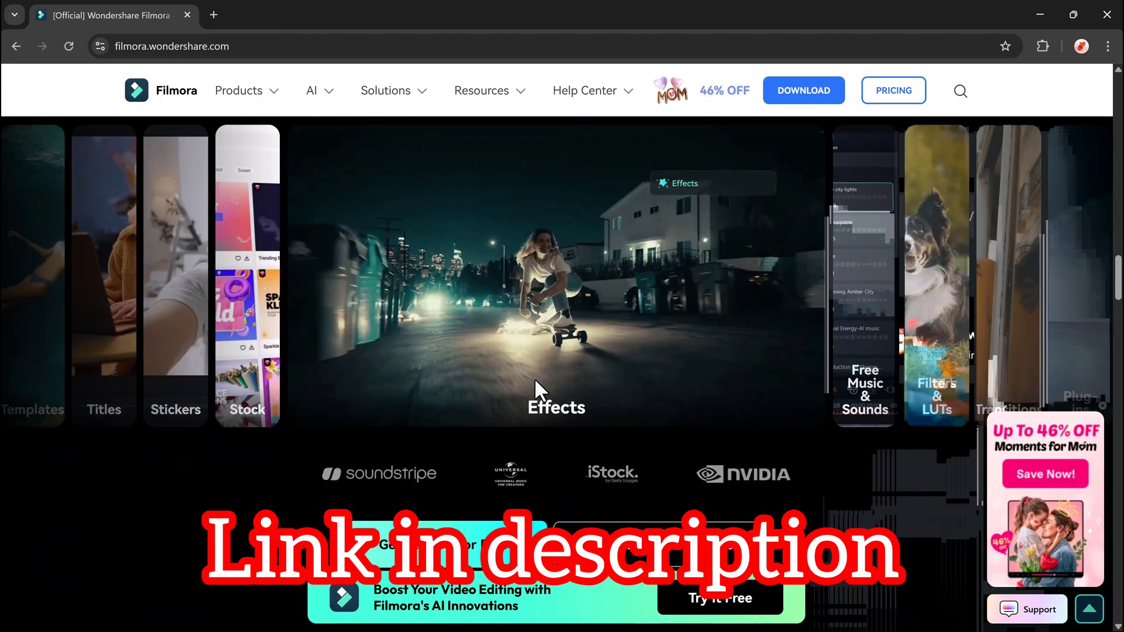
scroll(535, 383, down, 7)
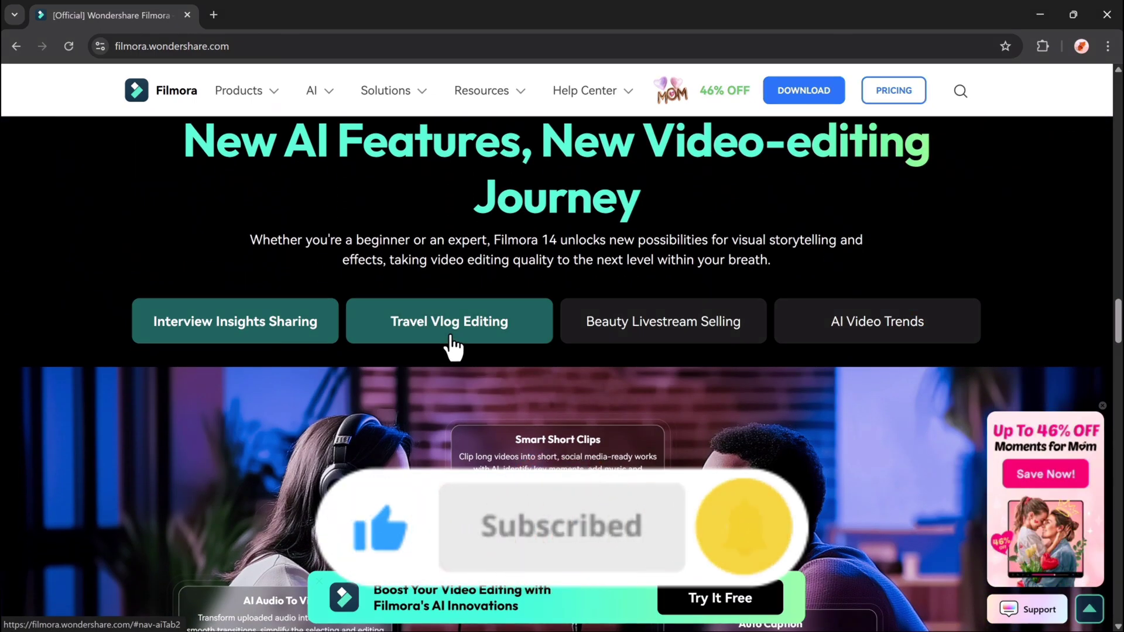
click(452, 344)
click(651, 343)
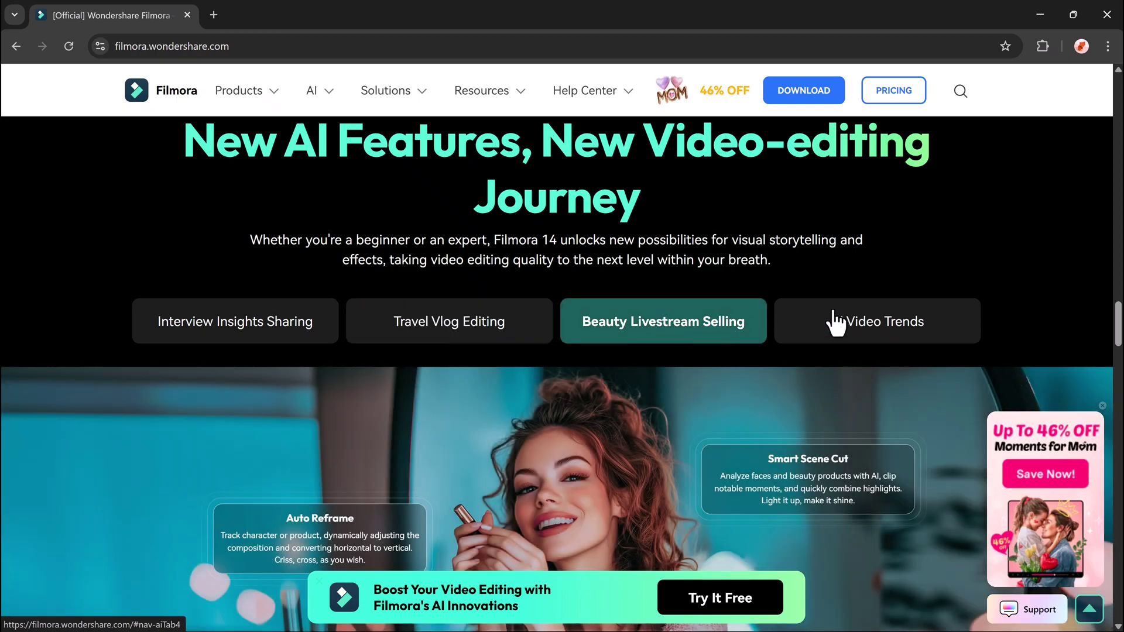
click(860, 327)
scroll(861, 326, down, 3)
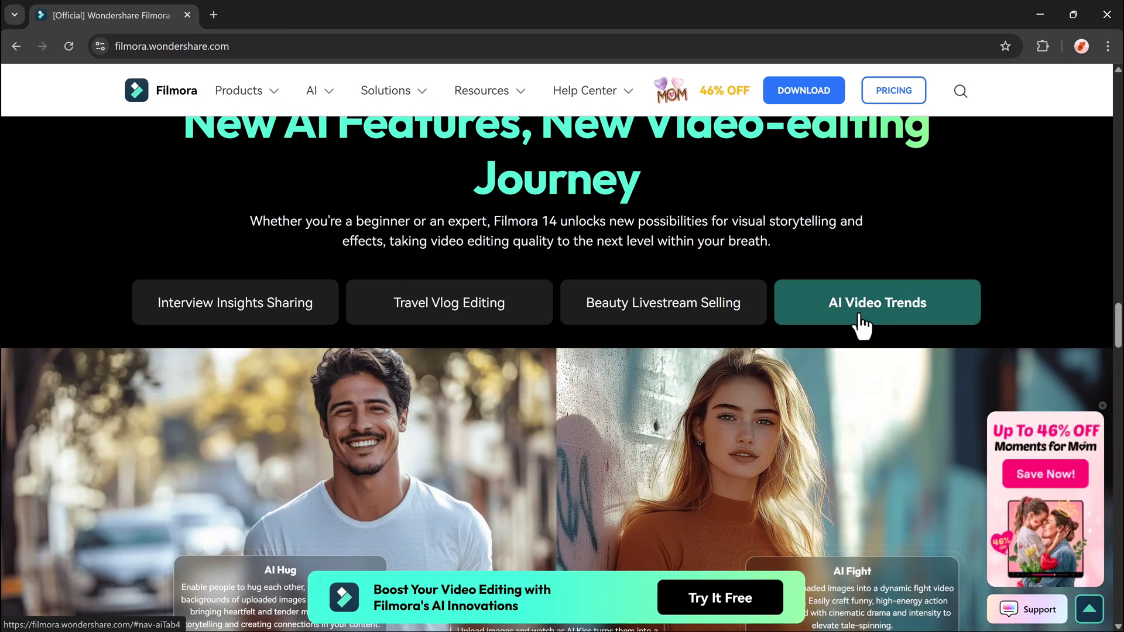